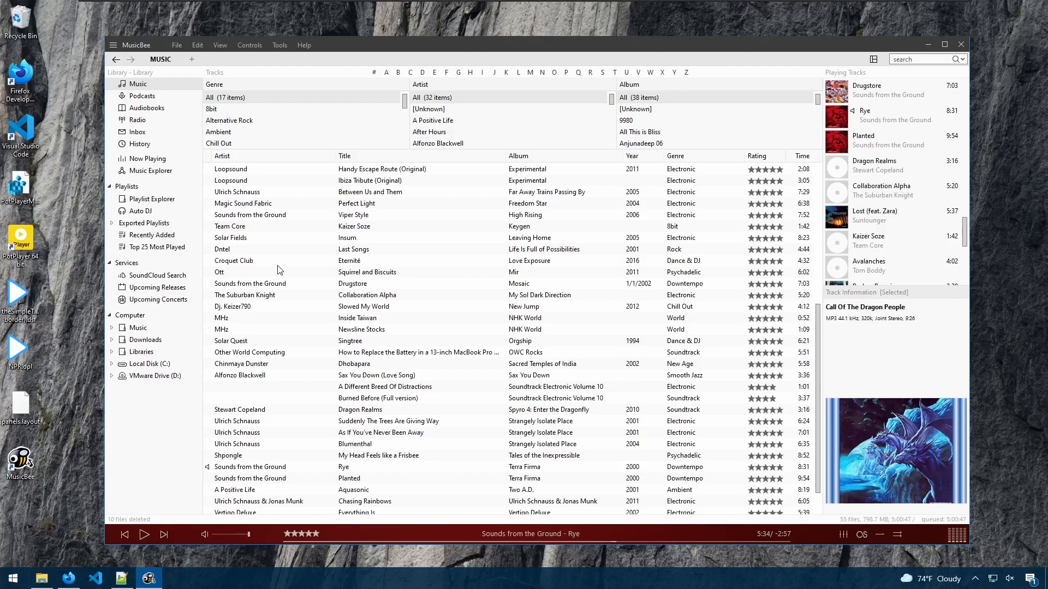
# - Open the Music folder in File Explorer and drag its ten MP3 files into the music library
pyautogui.click(42, 578)
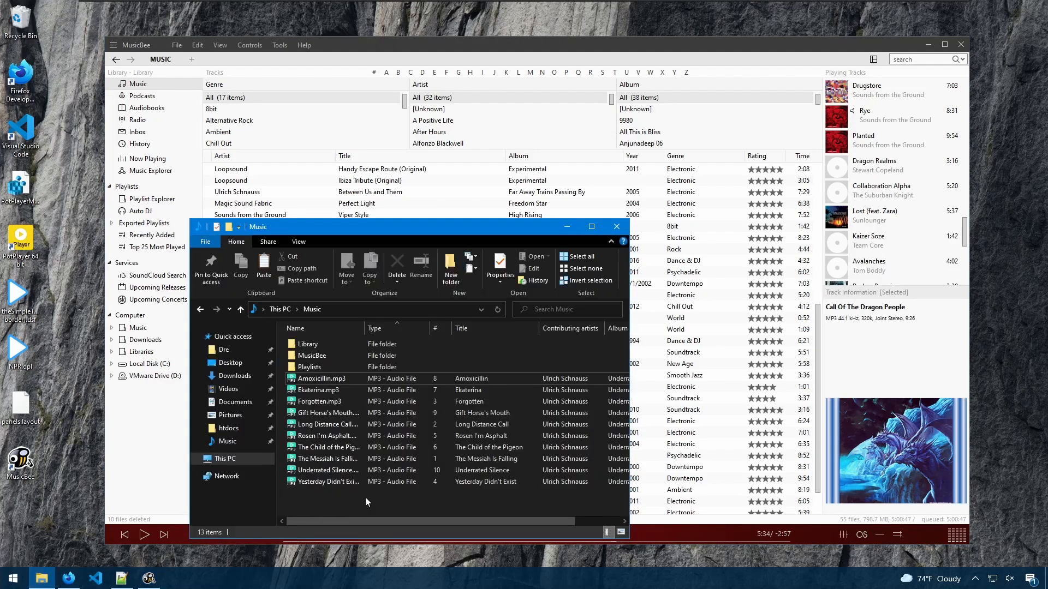
pyautogui.moveTo(371, 478)
pyautogui.mouseDown()
pyautogui.moveTo(416, 369)
pyautogui.moveTo(426, 381)
pyautogui.mouseUp()
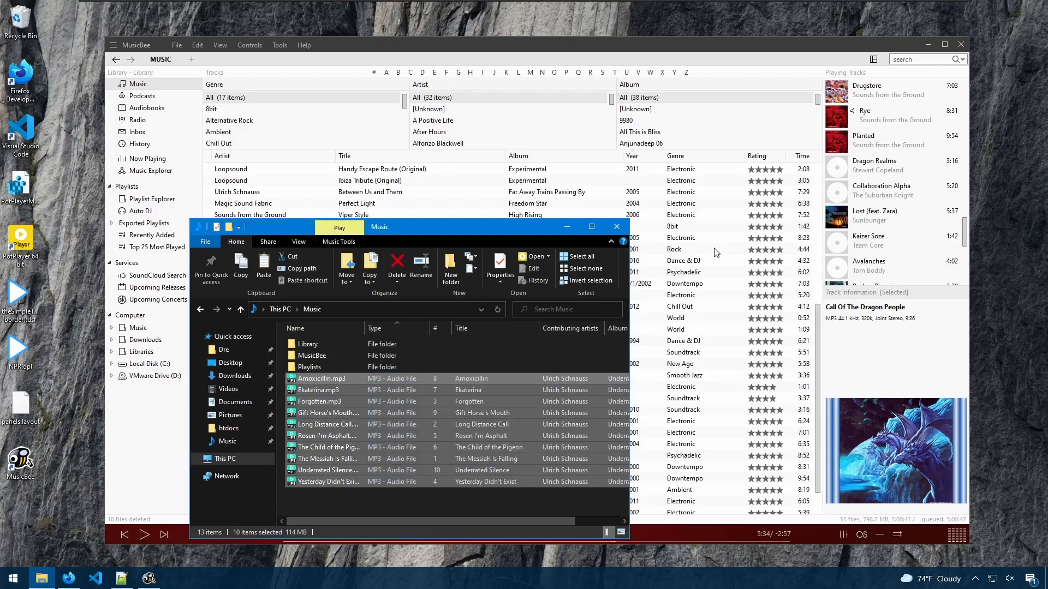
pyautogui.moveTo(486, 224); pyautogui.dragTo(489, 227)
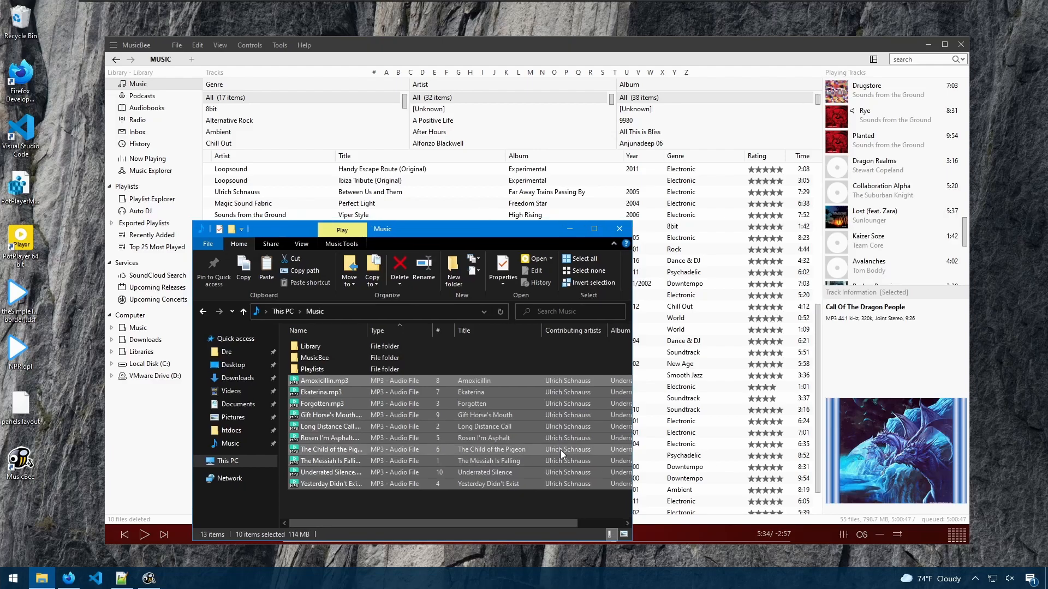
pyautogui.moveTo(340, 431); pyautogui.dragTo(683, 323)
pyautogui.click(682, 321)
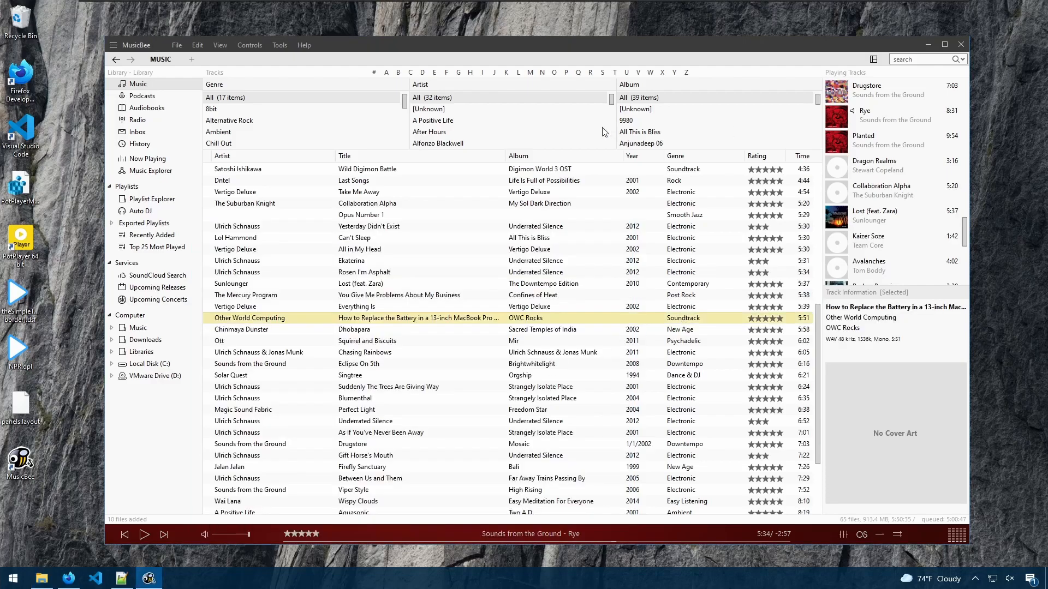
# - Add the Path field to the displayed columns of the track list
pyautogui.rightClick(807, 159)
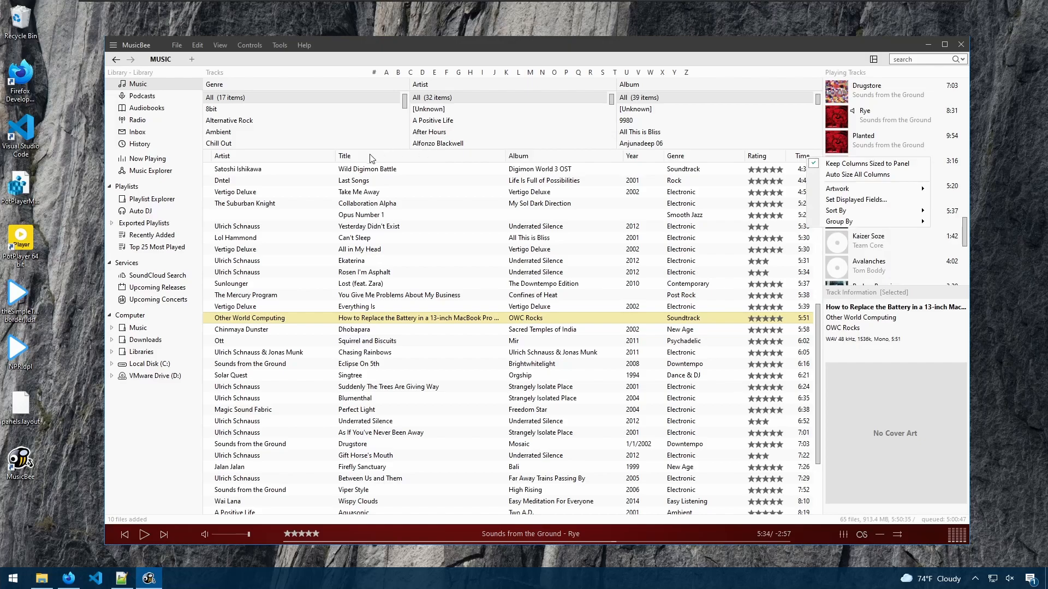
pyautogui.click(864, 201)
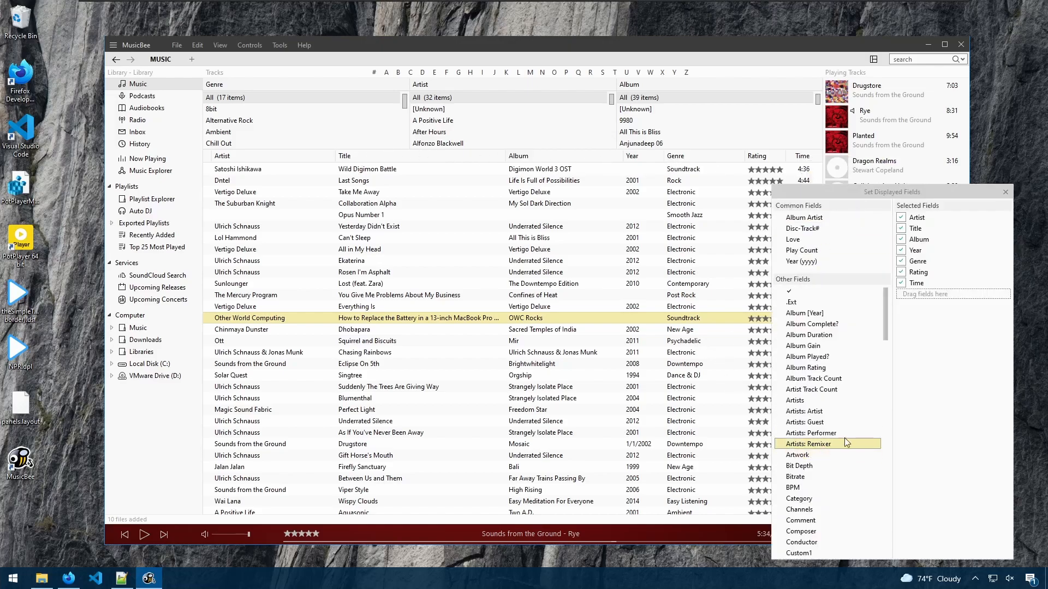
pyautogui.moveTo(887, 326); pyautogui.dragTo(887, 462)
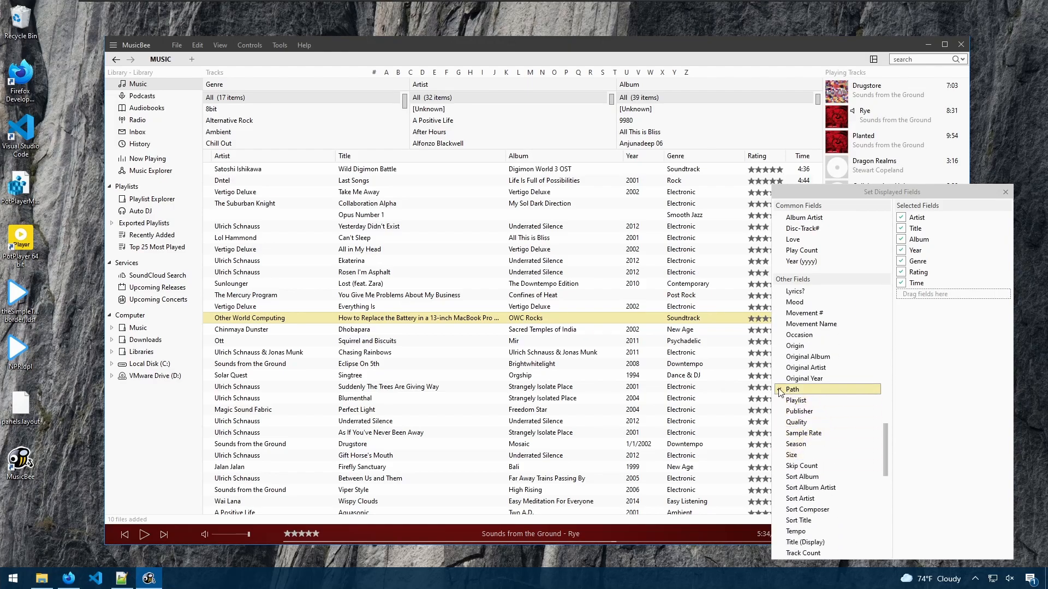
pyautogui.moveTo(792, 389); pyautogui.dragTo(927, 295)
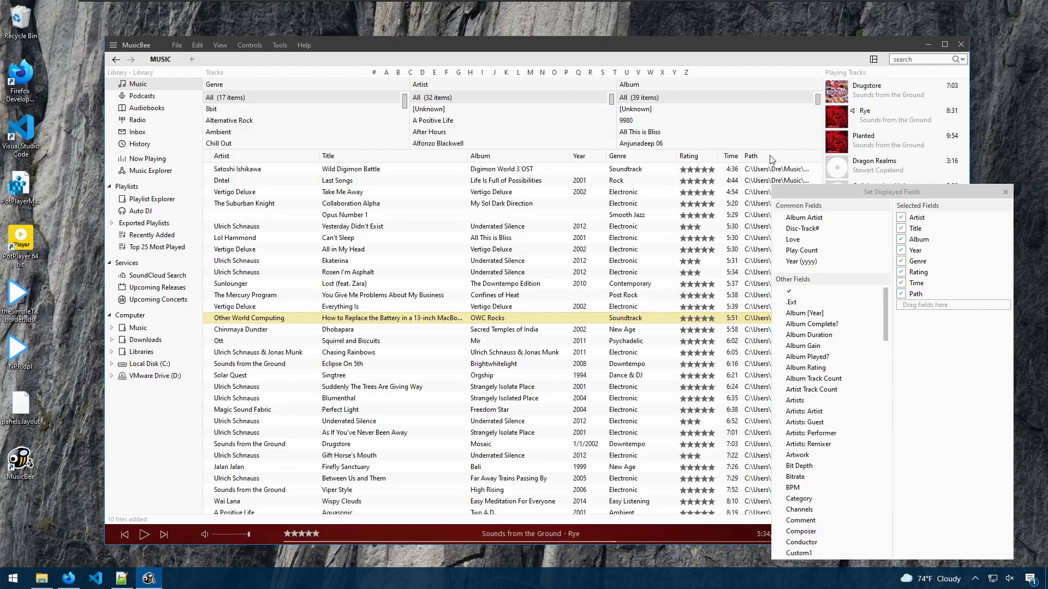
pyautogui.click(607, 198)
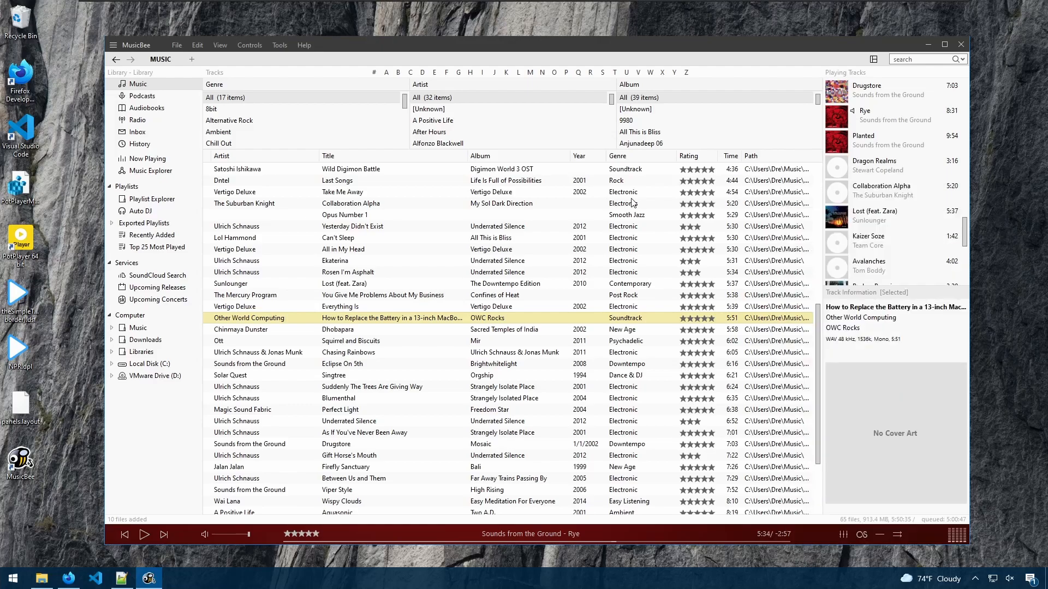
# - Auto-size all columns and sort the track list by path
pyautogui.rightClick(642, 162)
pyautogui.click(677, 182)
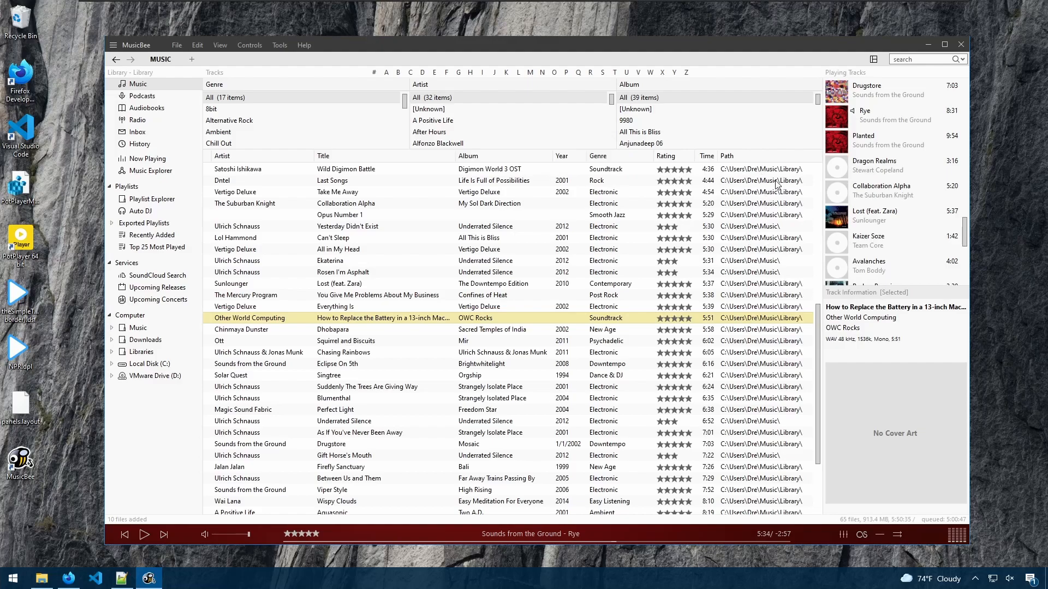
pyautogui.click(758, 159)
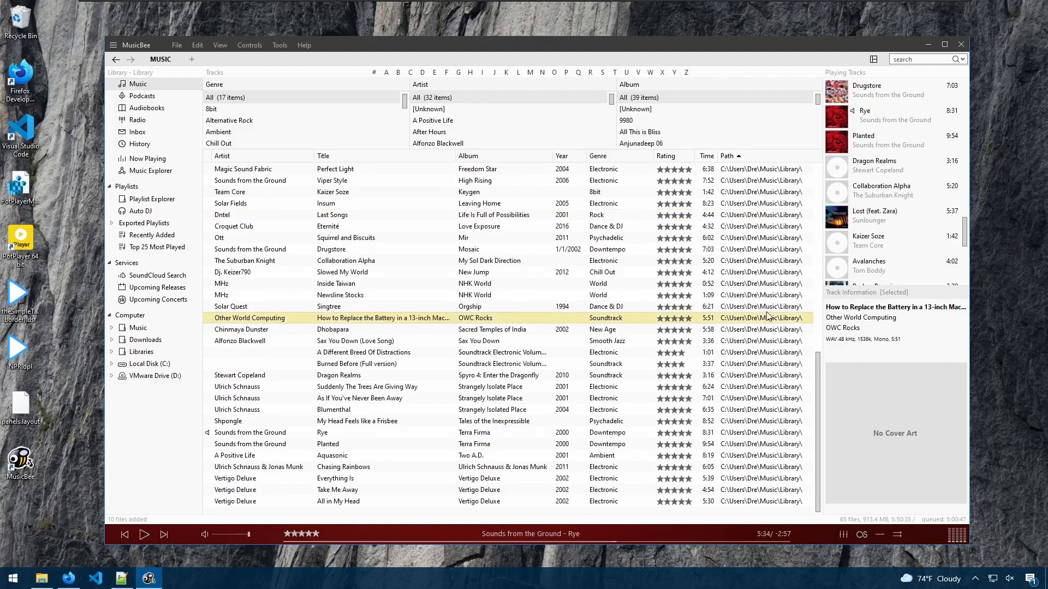
pyautogui.moveTo(819, 402); pyautogui.dragTo(824, 218)
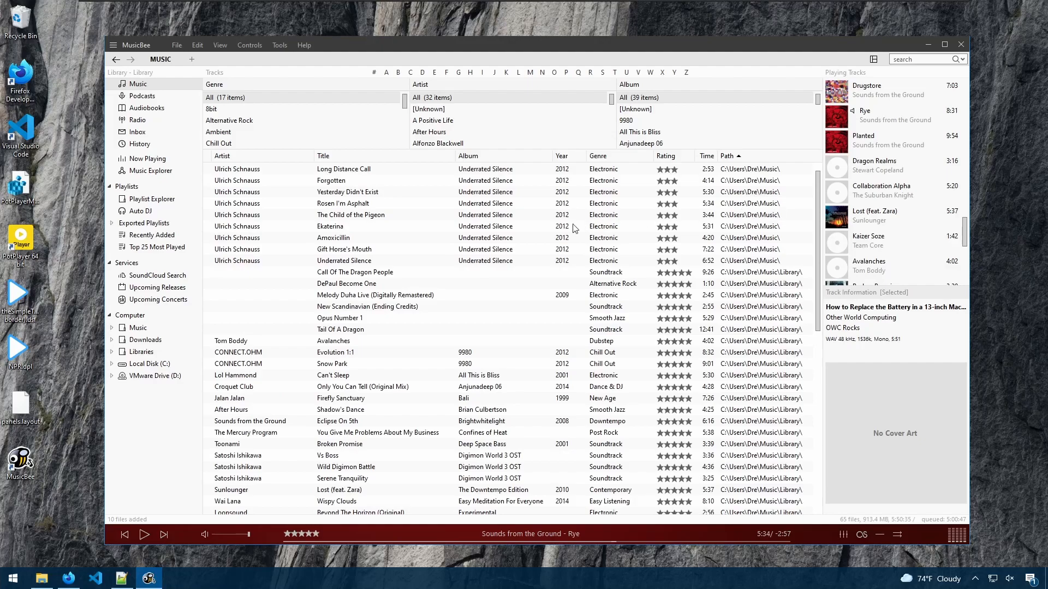
# - Select the nine Underrated Silence tracks and open Organise Files for them
pyautogui.click(484, 261)
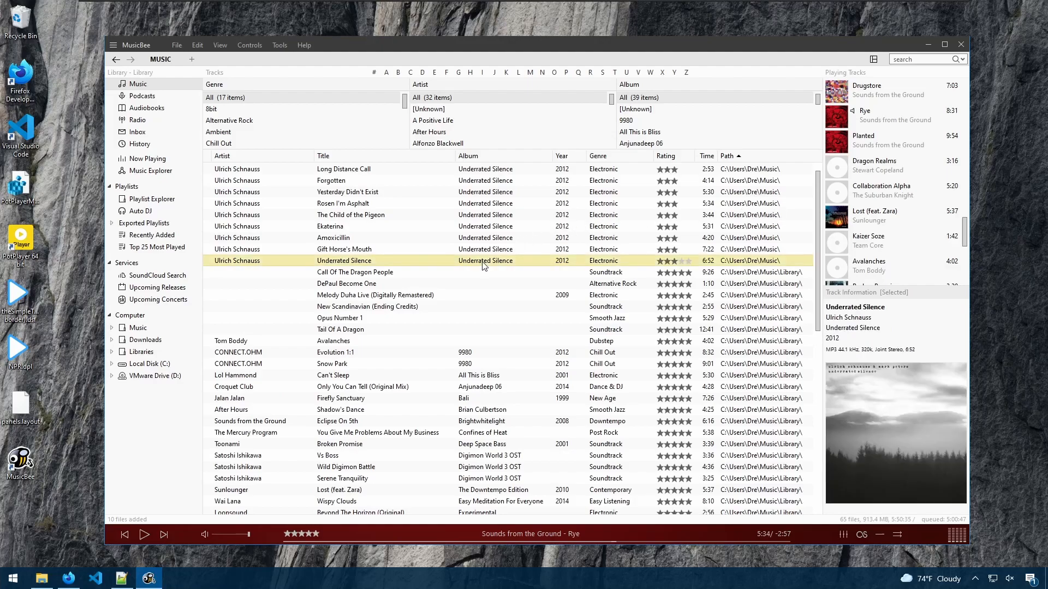
pyautogui.keyDown('shift'); pyautogui.click(519, 172); pyautogui.keyUp('shift')
pyautogui.click(279, 46)
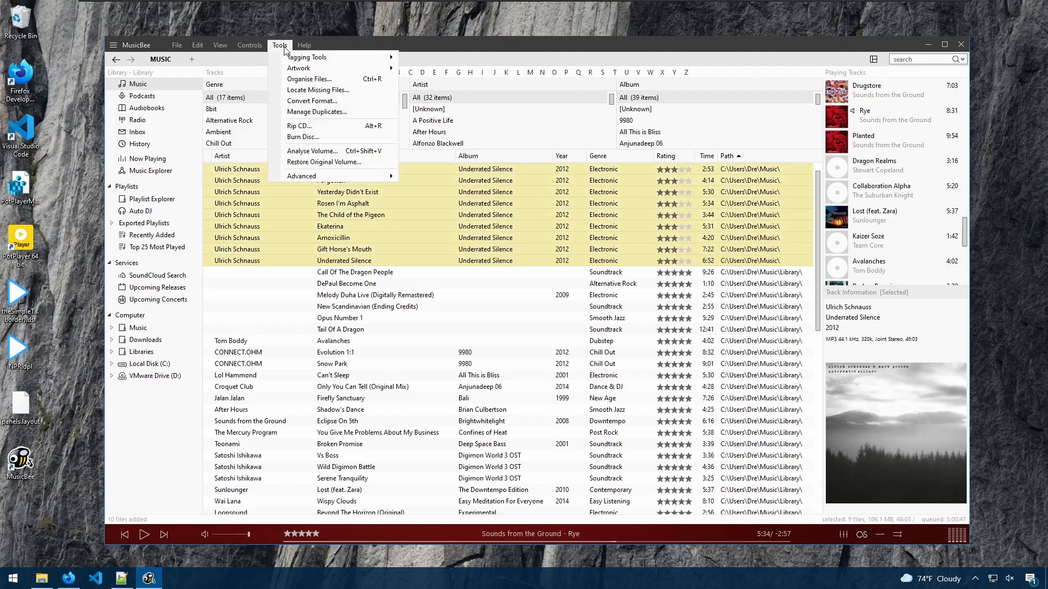
pyautogui.click(323, 80)
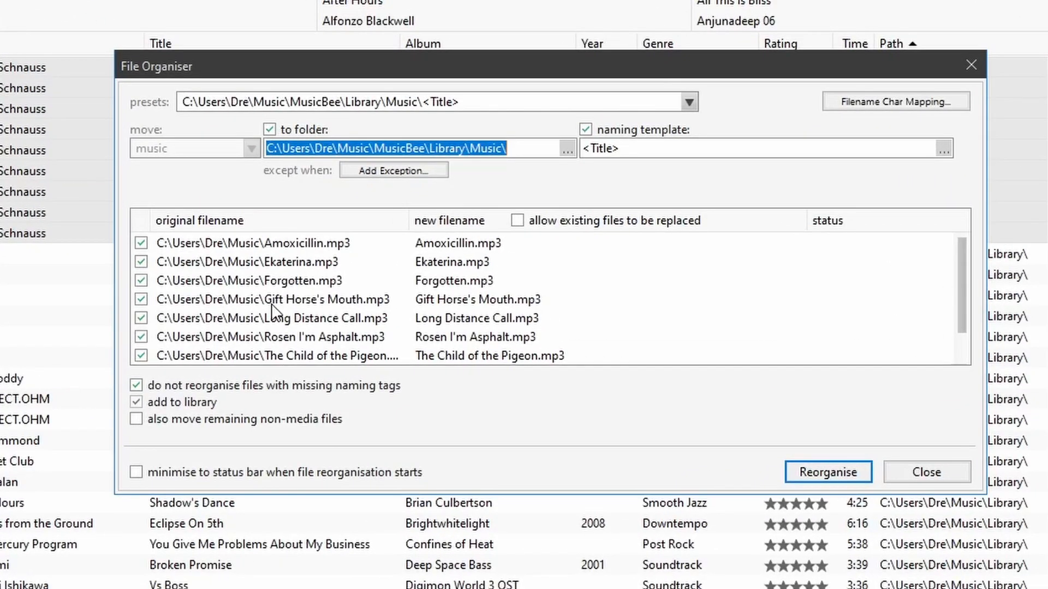
# - Set the destination folder to the Library folder inside the user's Music folder, removing the trailing Music subfolder
pyautogui.moveTo(272, 149); pyautogui.dragTo(425, 149)
pyautogui.click(386, 148)
pyautogui.press('BackSpace')
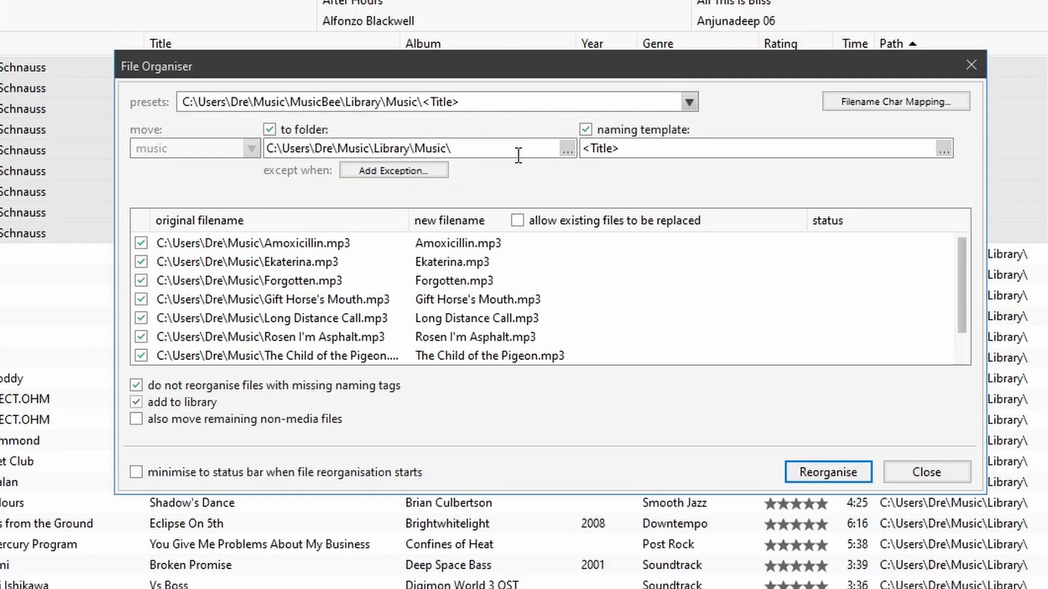
pyautogui.moveTo(470, 146); pyautogui.dragTo(413, 146)
pyautogui.press('BackSpace')
# - Open the Library folder in File Explorer to inspect its contents, then return to the File Organiser
pyautogui.moveTo(642, 149); pyautogui.dragTo(580, 146)
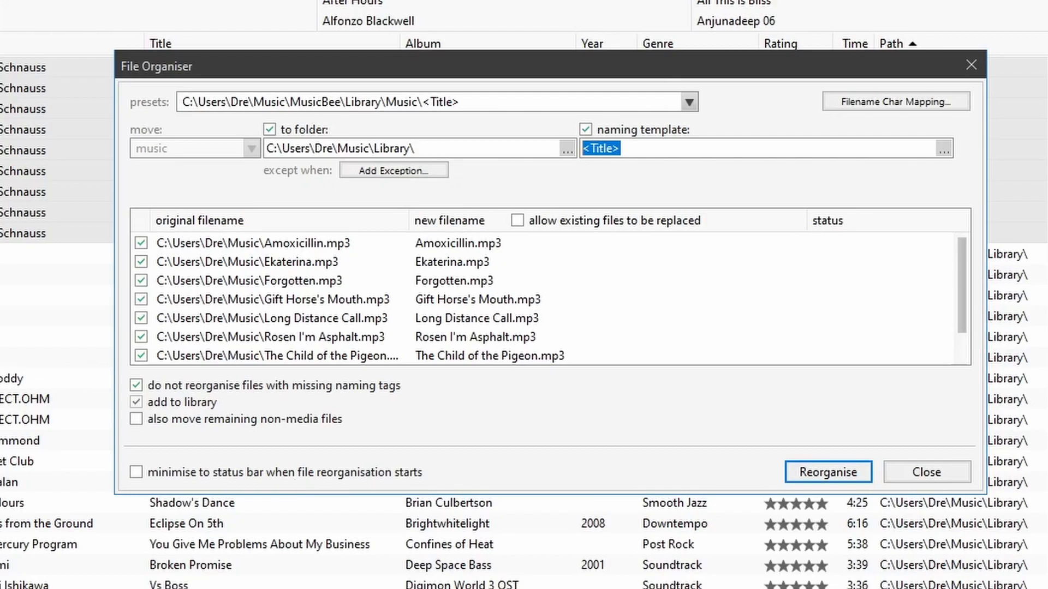
pyautogui.click(164, 588)
pyautogui.doubleClick(180, 393)
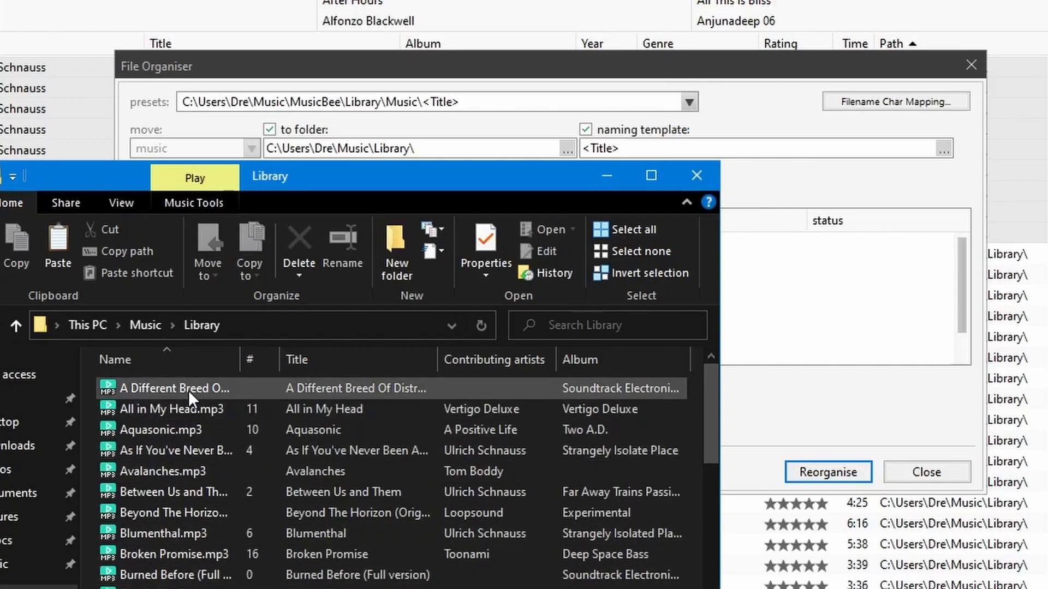
pyautogui.click(740, 133)
# - Try building the naming template <Title>\<Artist>\<Album> in the Template Editor, closing it without saving
pyautogui.click(785, 151)
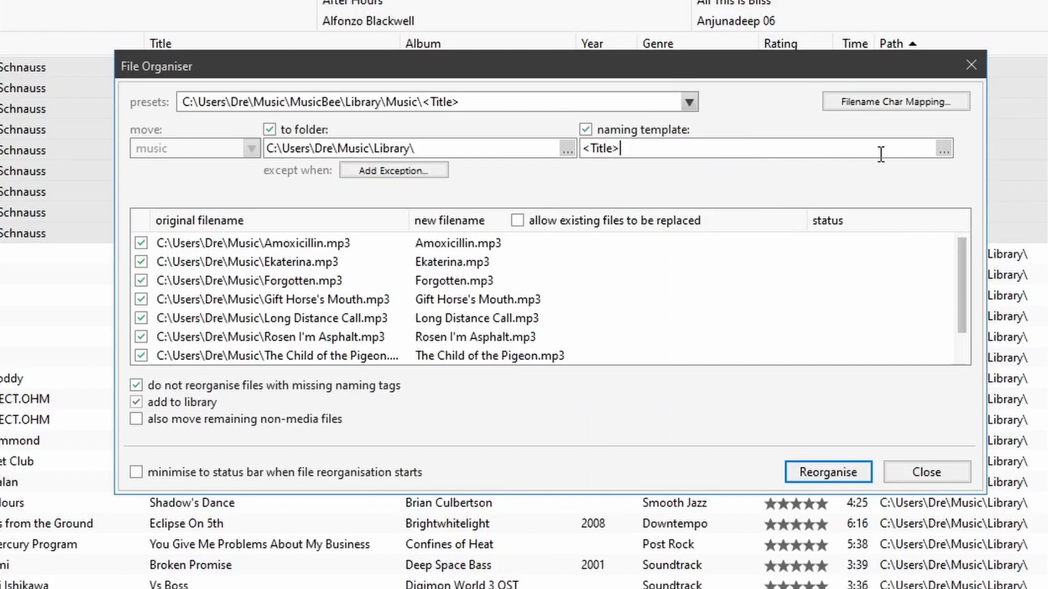
pyautogui.click(941, 150)
pyautogui.scroll(-5, 1036, 256)
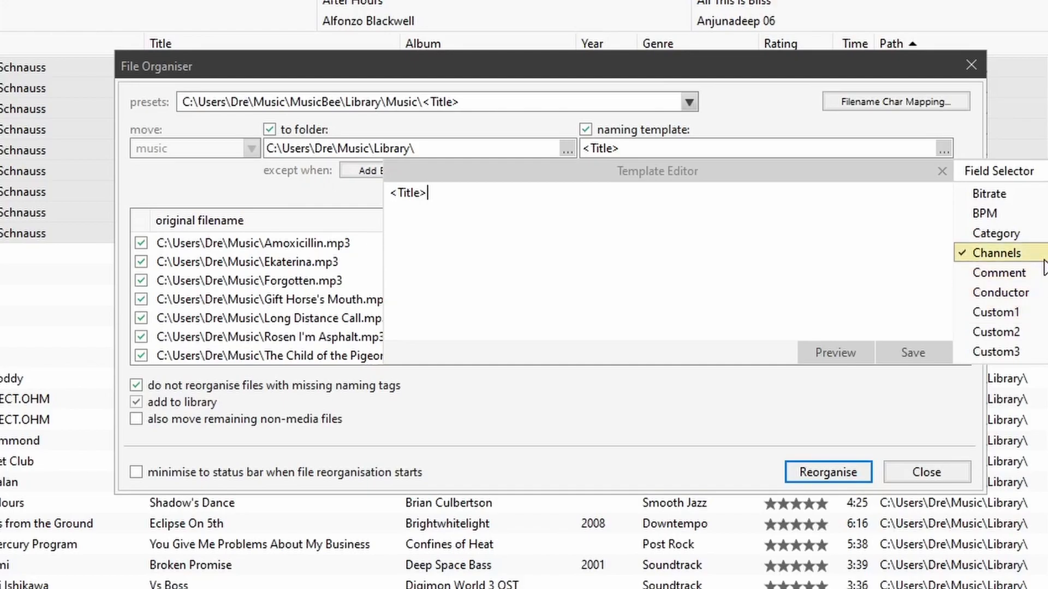
pyautogui.scroll(5, 987, 240)
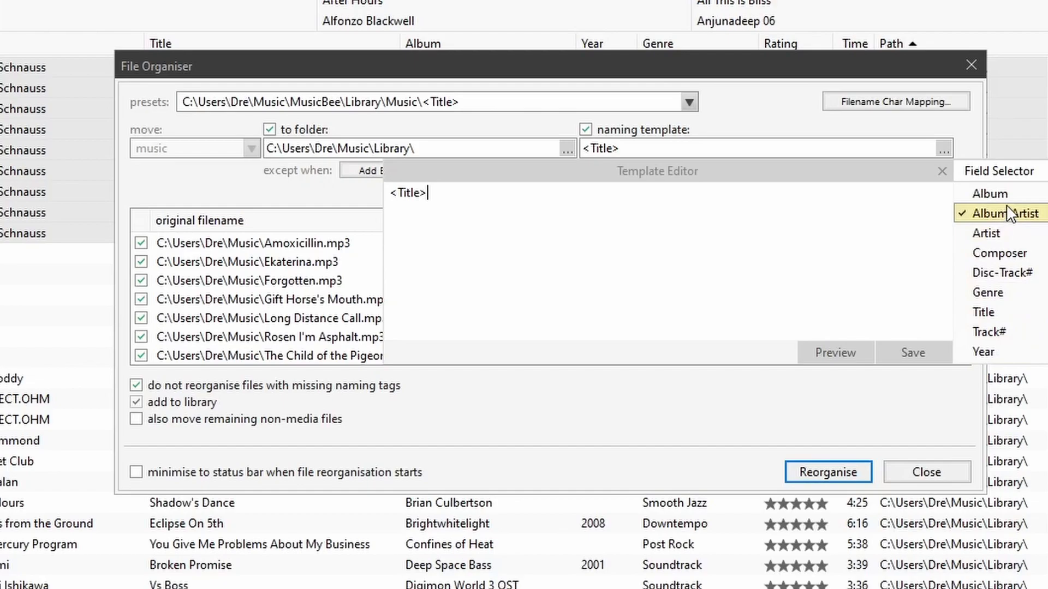
pyautogui.click(1010, 233)
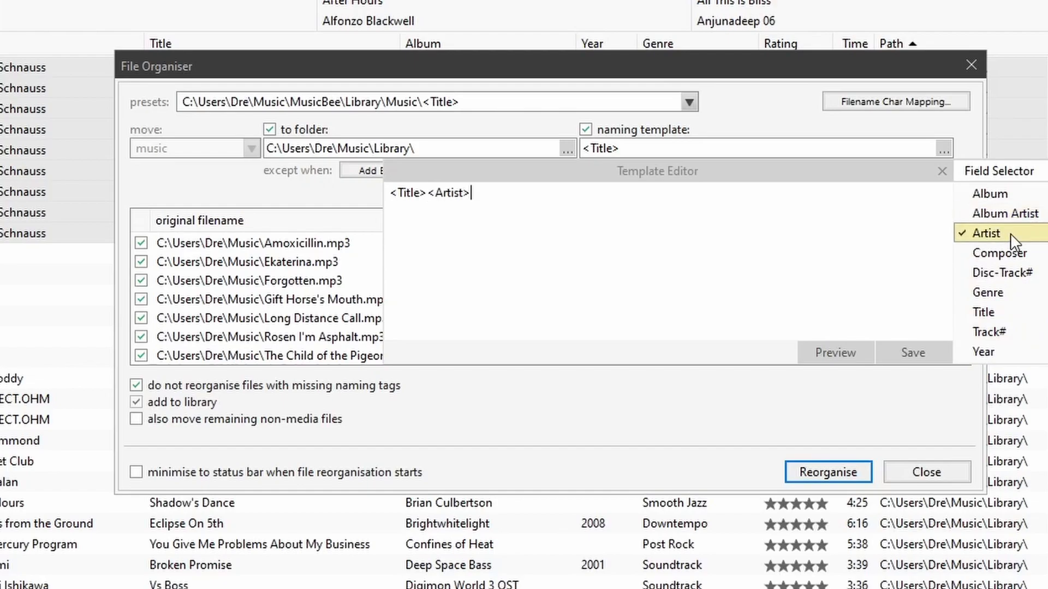
pyautogui.click(1015, 194)
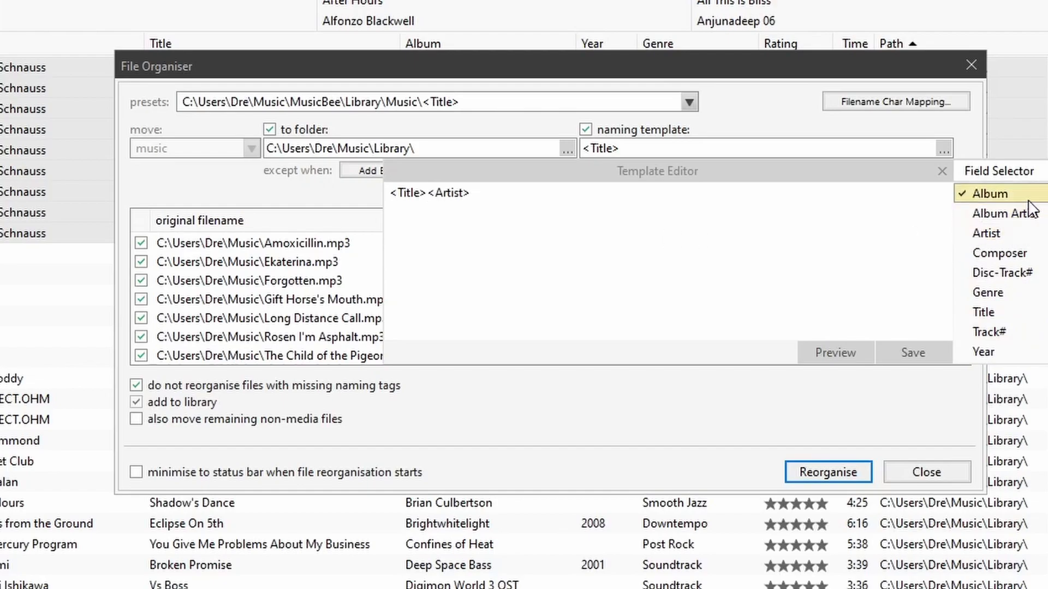
pyautogui.click(427, 194)
pyautogui.write('\\')
pyautogui.click(474, 193)
pyautogui.write('\\<Album>')
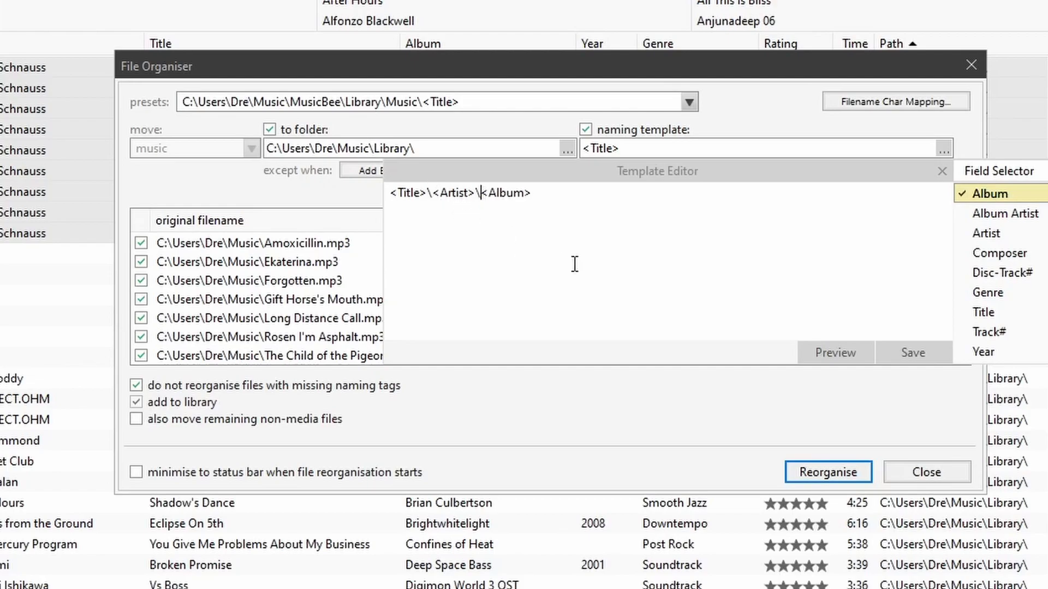
pyautogui.click(941, 172)
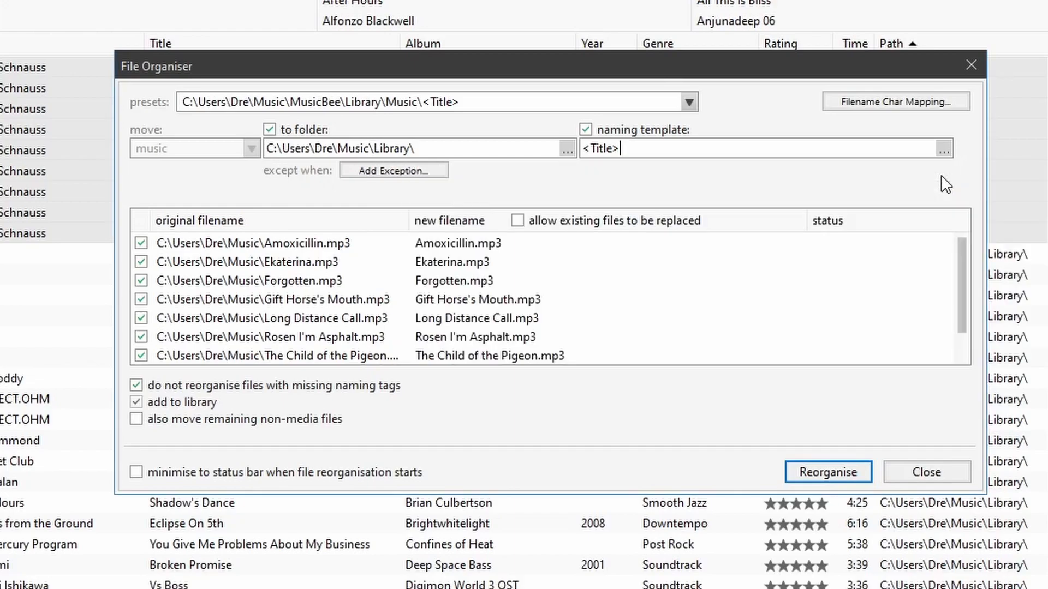
# - Reorganise the selected files into the Library folder with the <Title> naming template
pyautogui.click(678, 157)
pyautogui.click(815, 477)
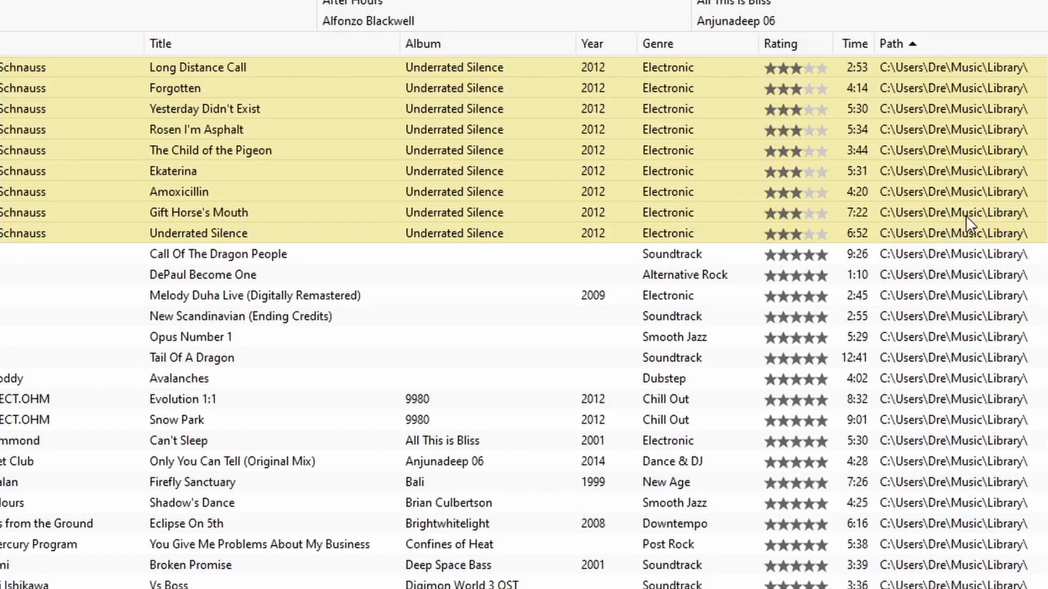
# - Browse the Music and Library folders in File Explorer to check which files remain
pyautogui.hotkey('alt', 'Tab')
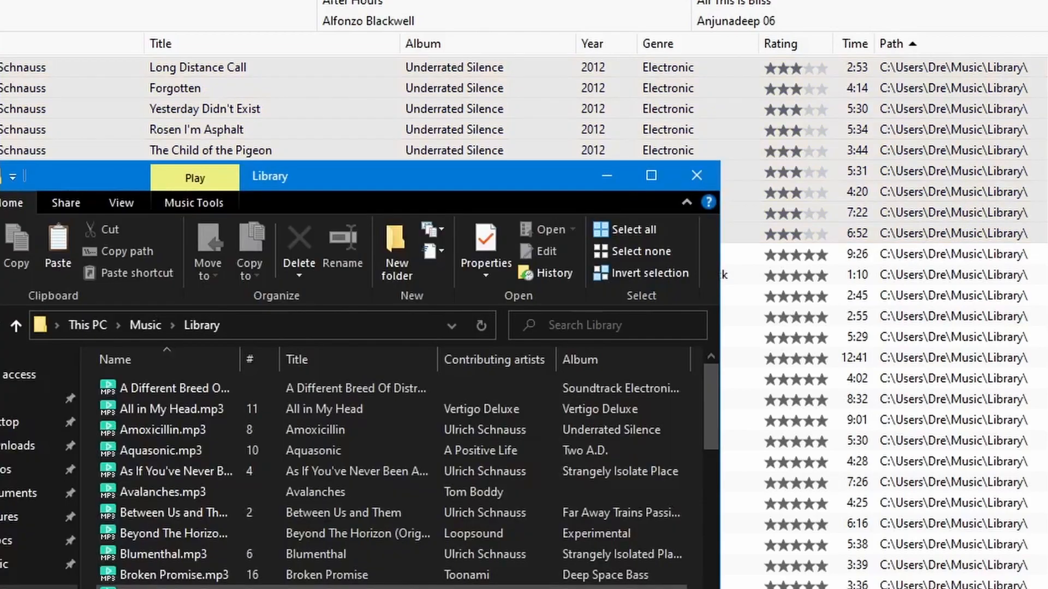
pyautogui.click(156, 329)
pyautogui.click(224, 537)
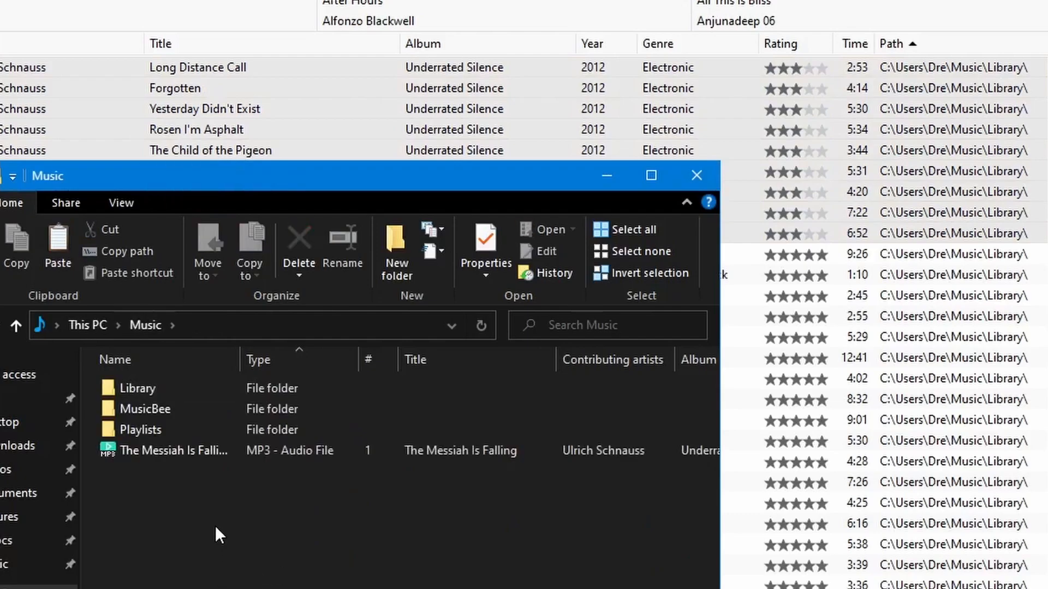
pyautogui.hotkey('alt', 'Left')
pyautogui.click(139, 327)
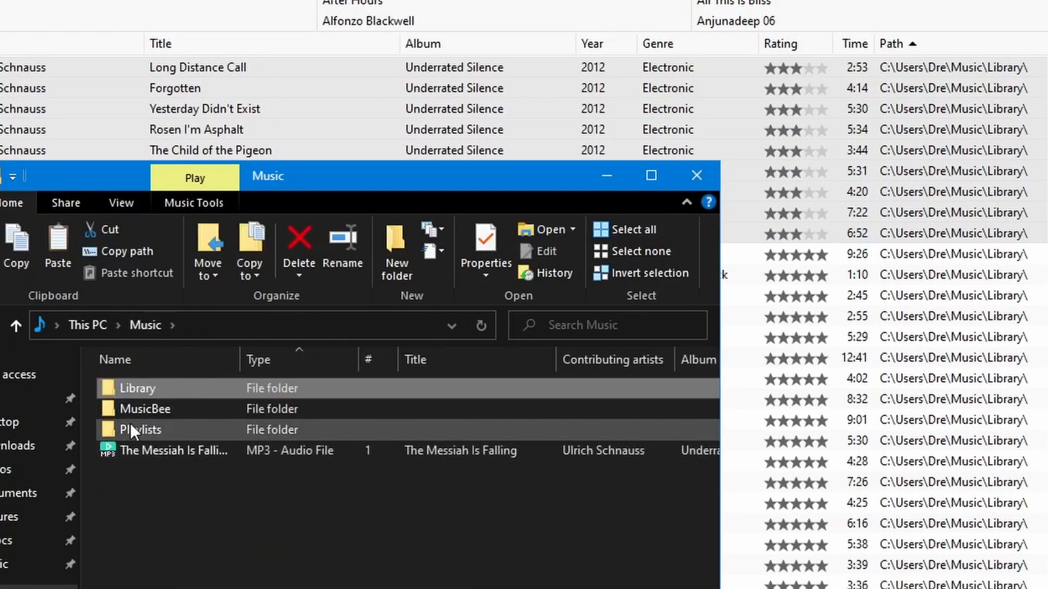
pyautogui.click(205, 450)
pyautogui.click(277, 509)
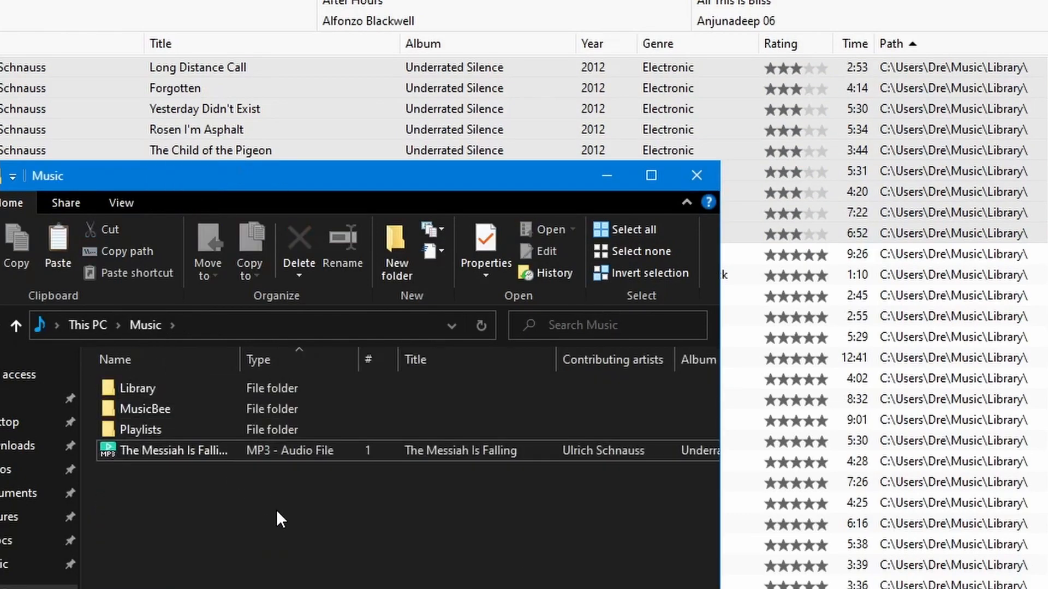
pyautogui.click(188, 454)
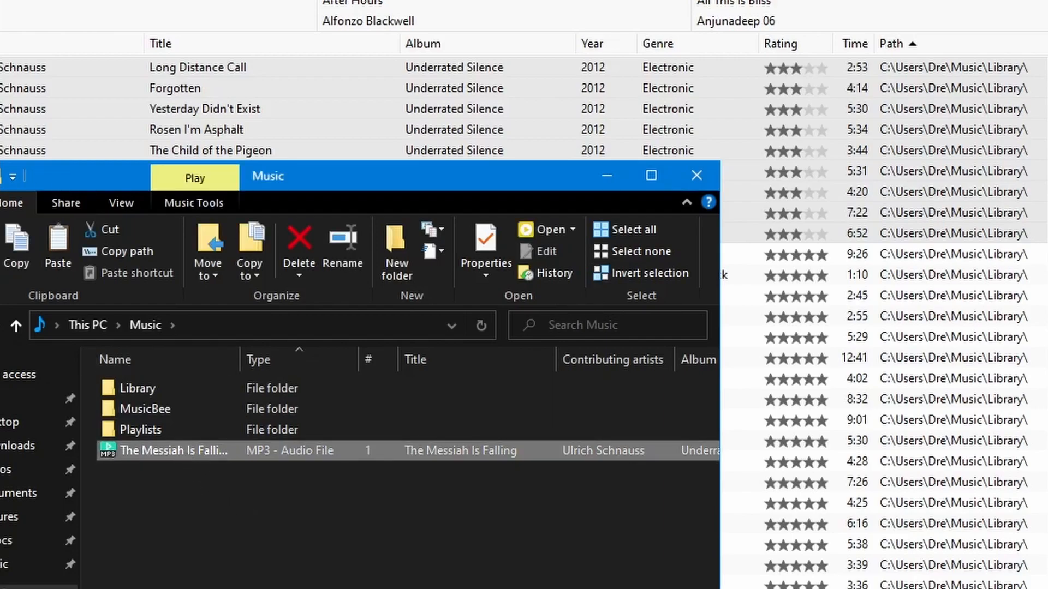
# - Open the Inbox and drag The Messiah Is Falling MP3 from File Explorer into it
pyautogui.click(2, 218)
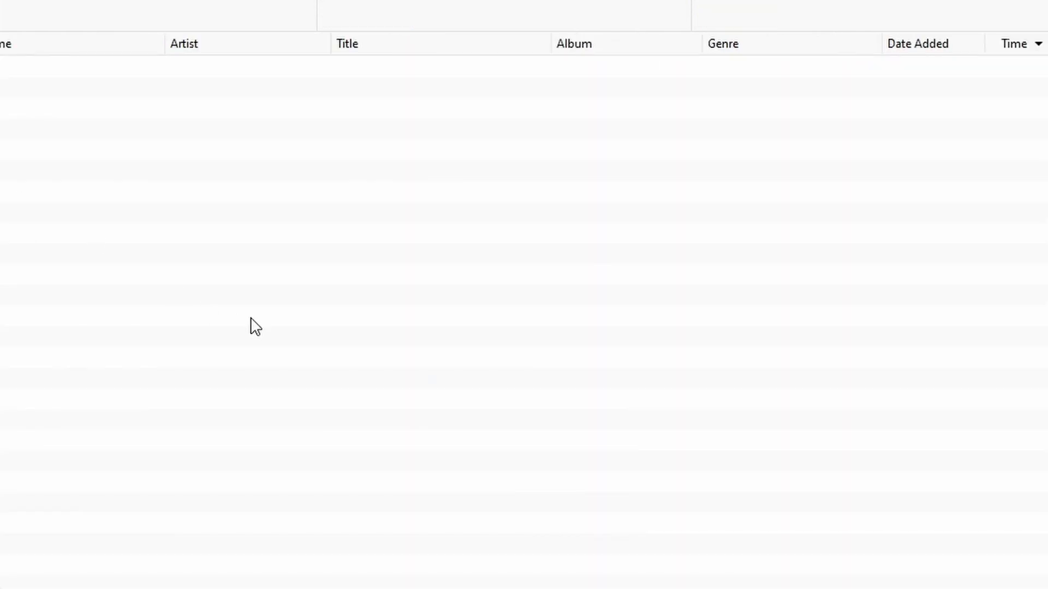
pyautogui.hotkey('alt', 'Tab')
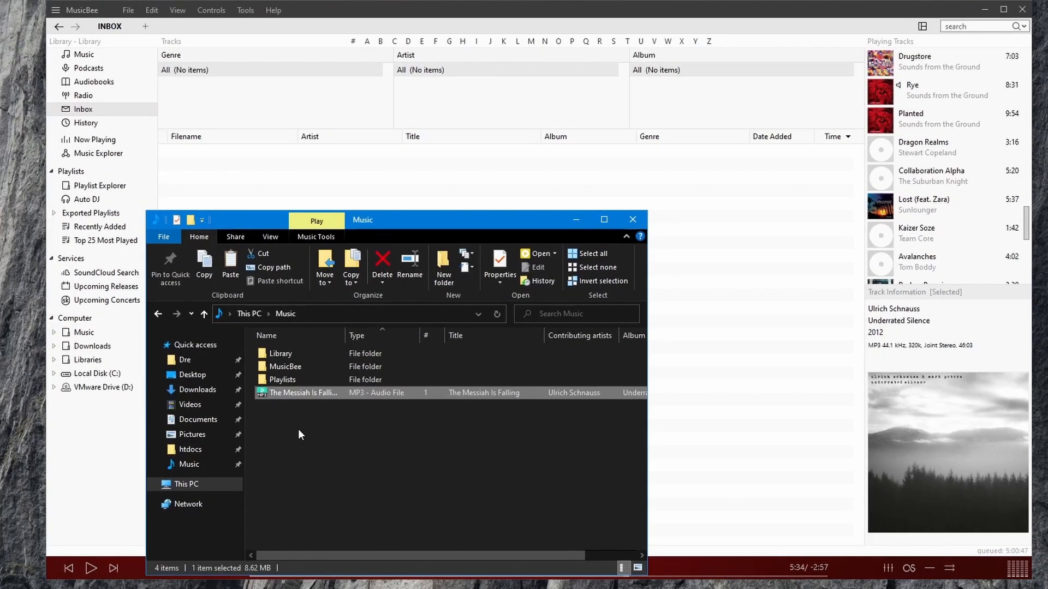
pyautogui.moveTo(287, 397); pyautogui.dragTo(720, 292)
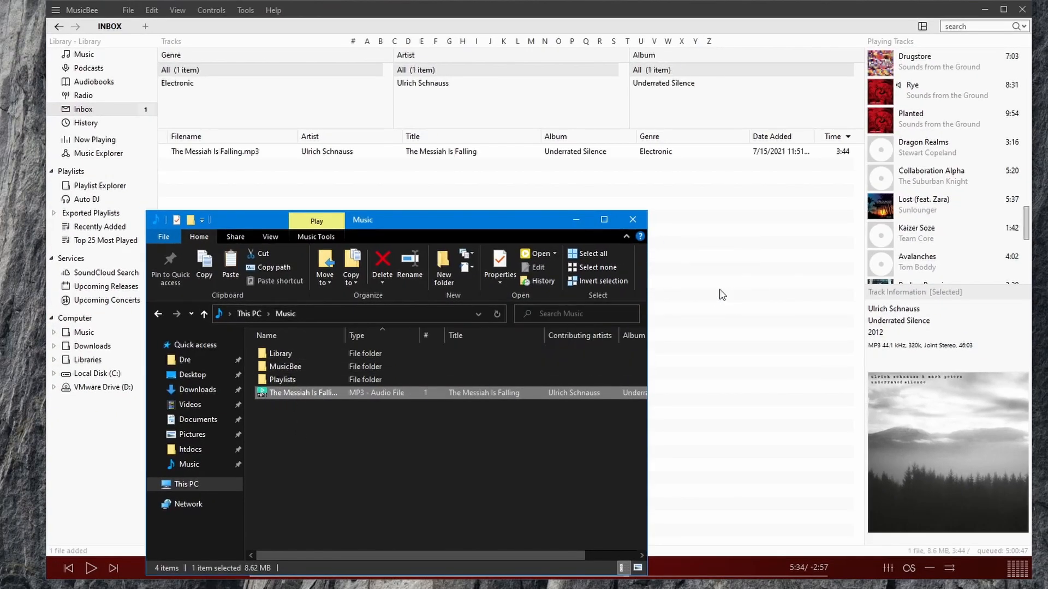
pyautogui.click(740, 346)
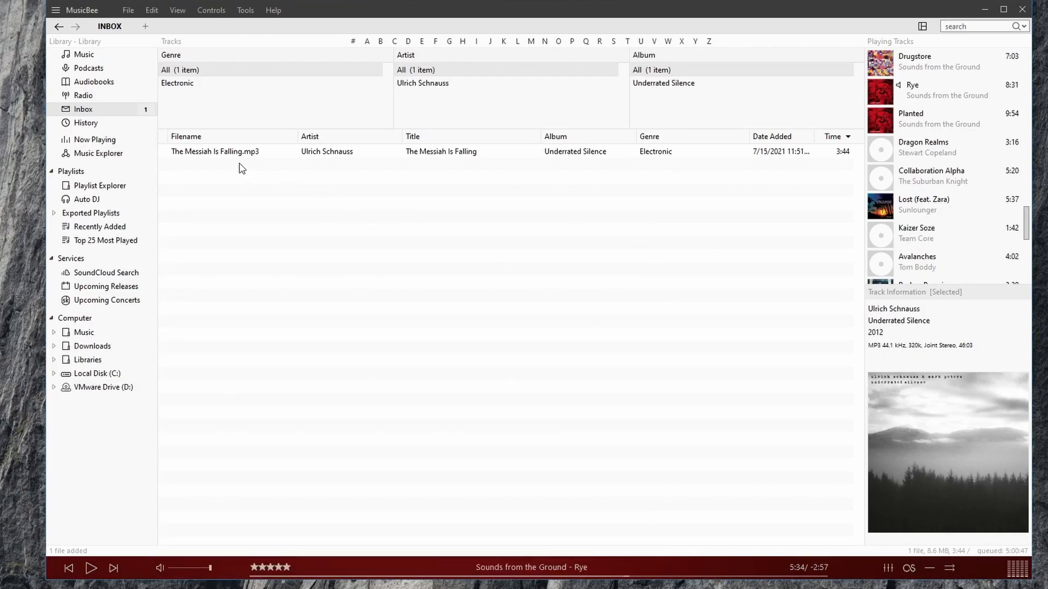
# - Reorganise the Inbox MP3 into the Library folder with the <Title> naming template, enabling add to library
pyautogui.click(194, 154)
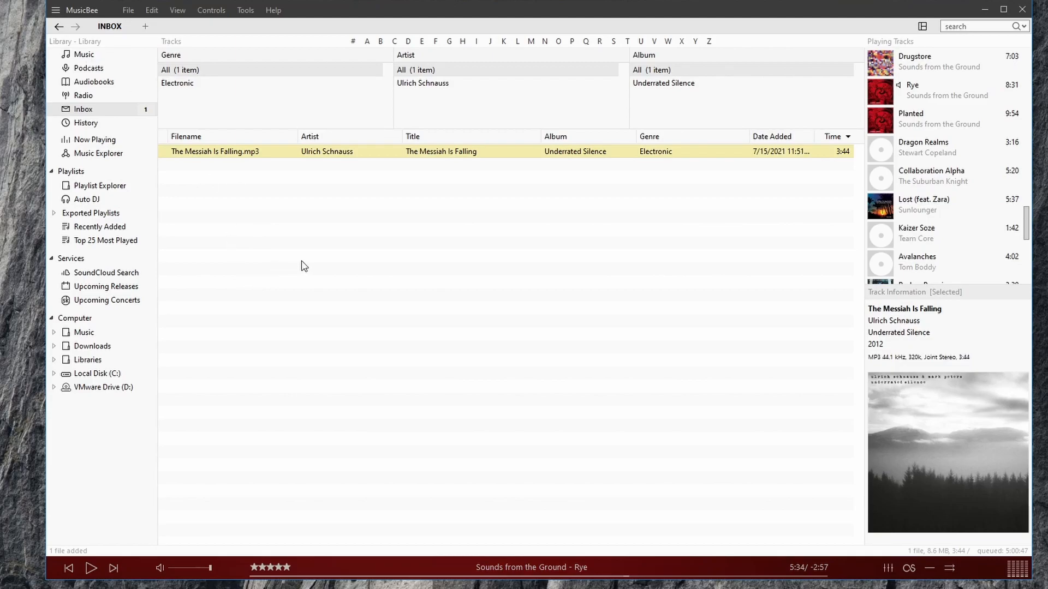
pyautogui.click(241, 12)
pyautogui.click(261, 52)
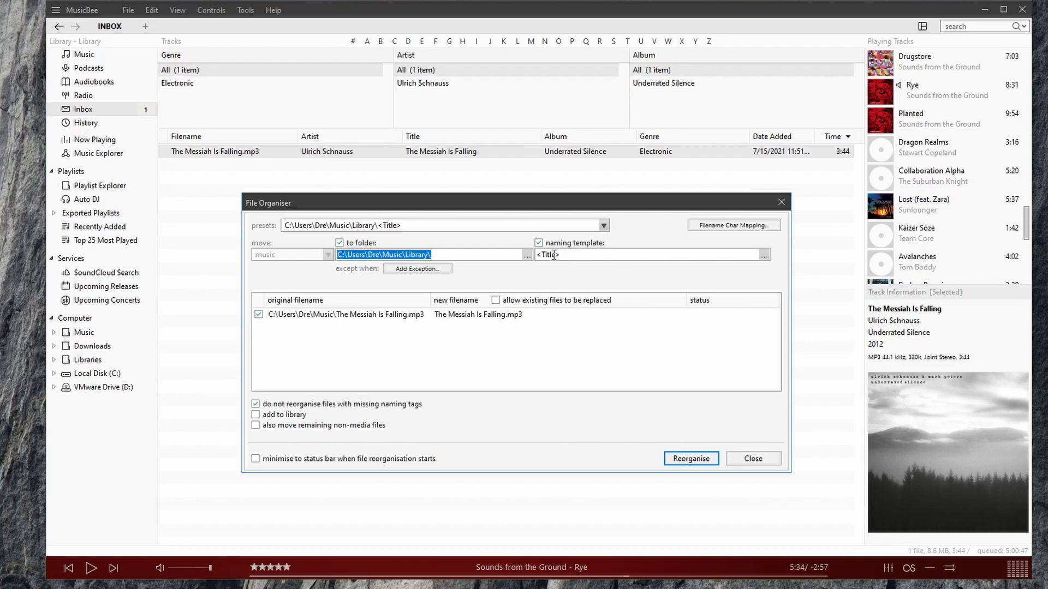
pyautogui.moveTo(572, 257); pyautogui.dragTo(496, 258)
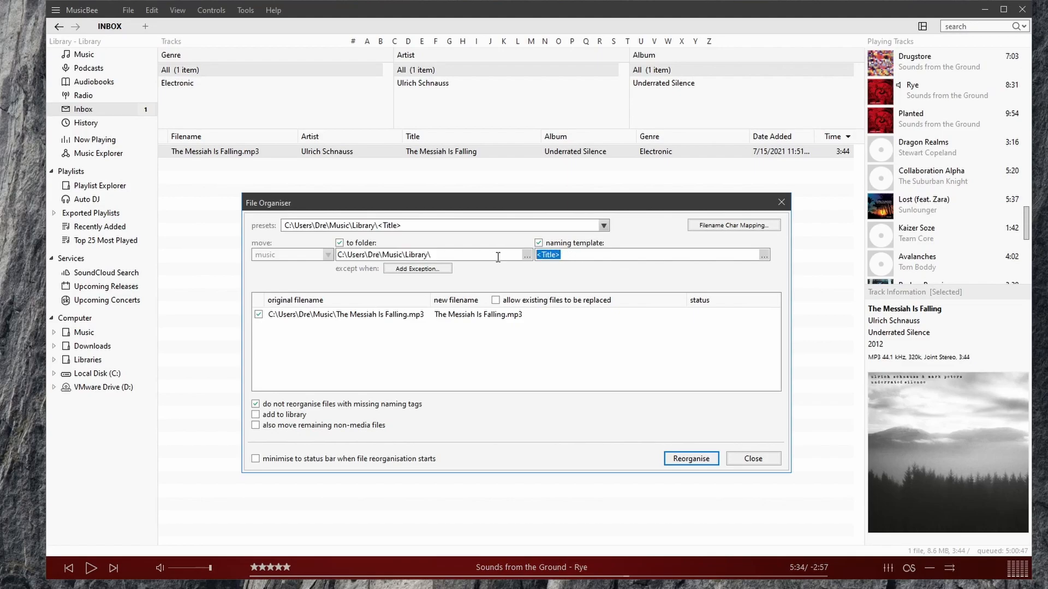
pyautogui.click(497, 257)
pyautogui.click(286, 416)
pyautogui.click(677, 461)
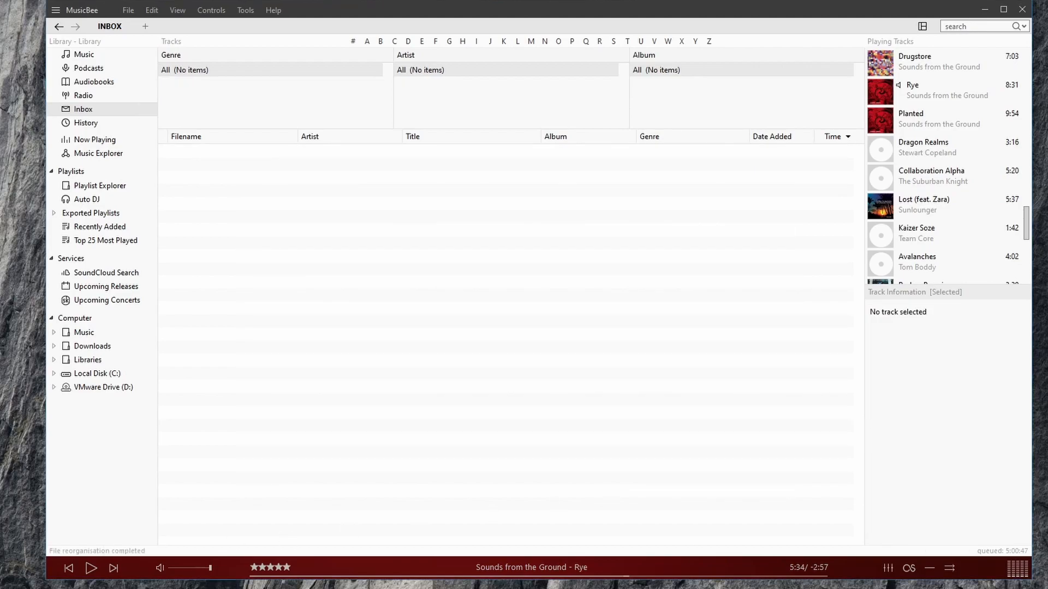
# - Open the Library folder in File Explorer and scroll through its files
pyautogui.click(33, 588)
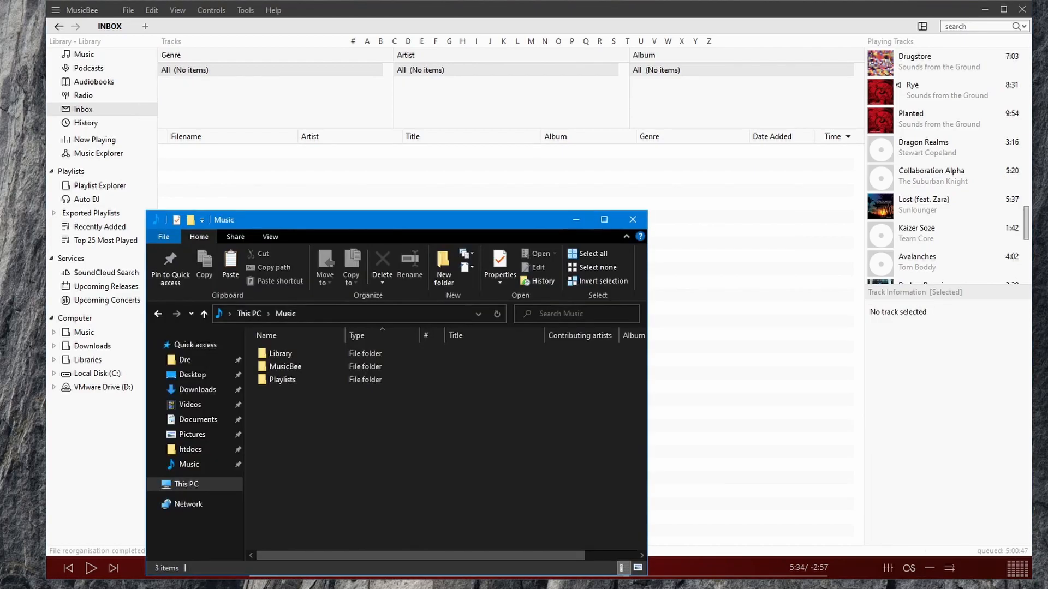
pyautogui.doubleClick(341, 355)
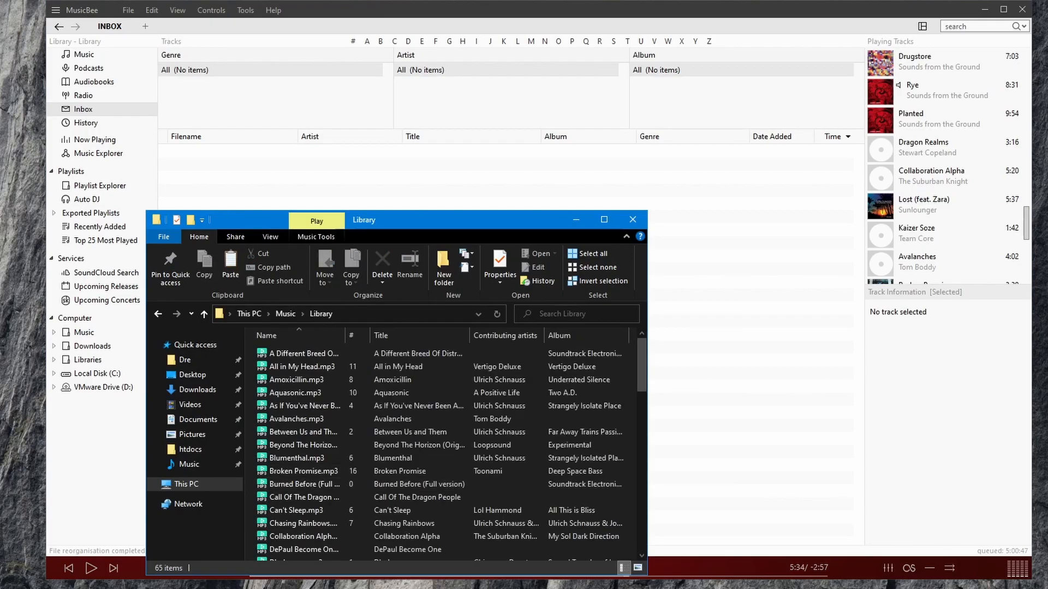
pyautogui.moveTo(642, 363); pyautogui.dragTo(654, 515)
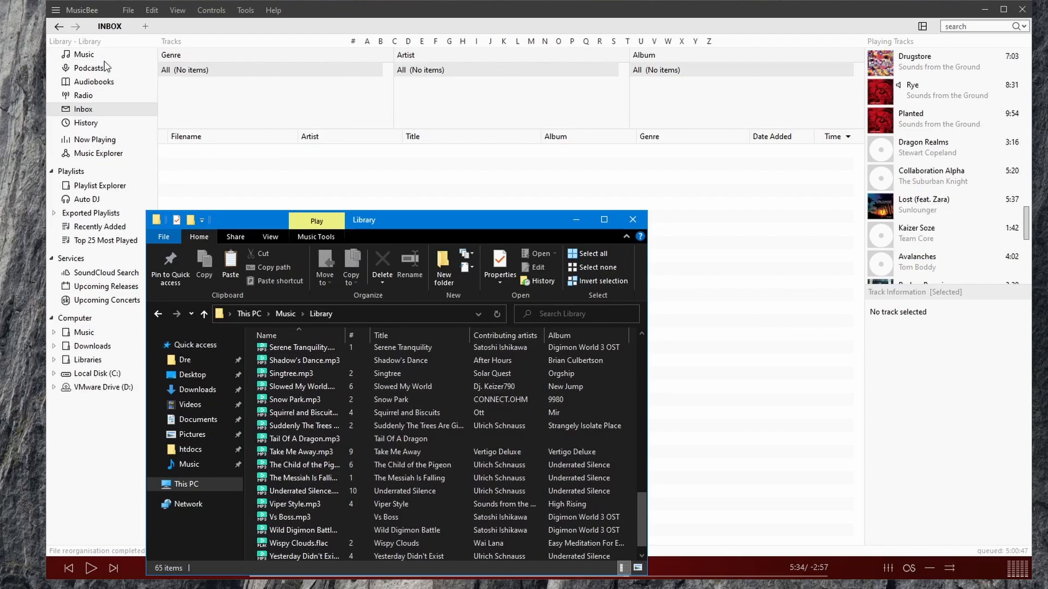
# - Select all tracks in the Music library and set the File Organiser naming template to <Artist>\<Album>\<Title>
pyautogui.click(83, 60)
pyautogui.click(81, 60)
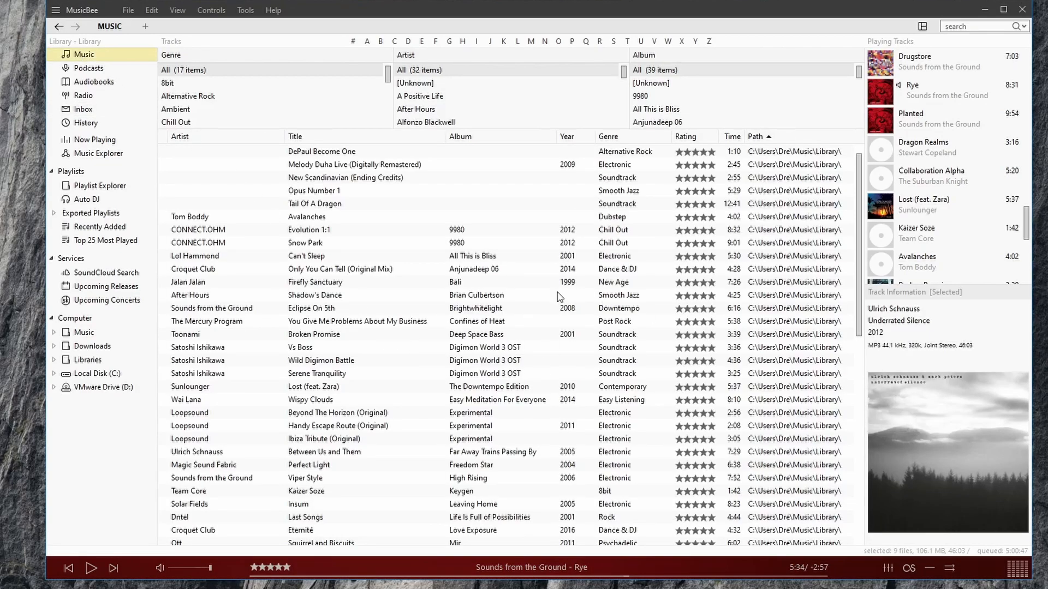
pyautogui.click(358, 308)
pyautogui.hotkey('ctrl', 'a')
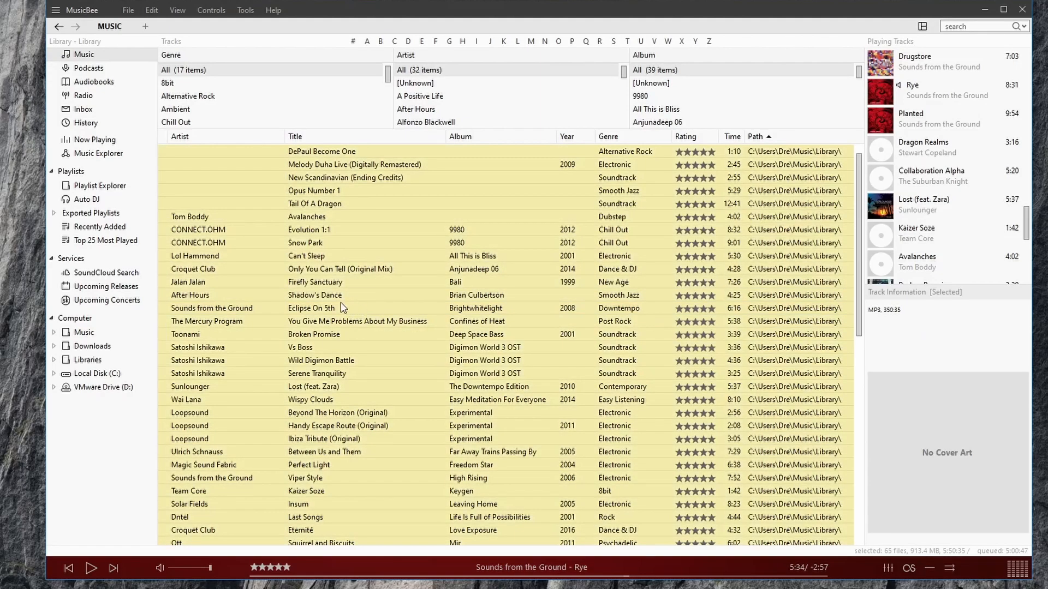
pyautogui.click(245, 10)
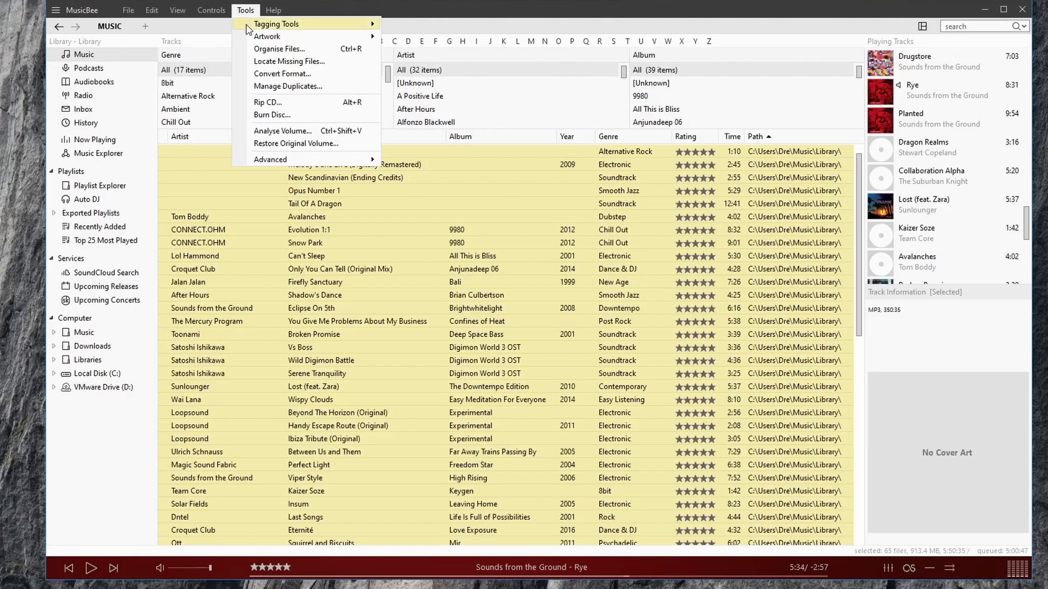
pyautogui.click(279, 49)
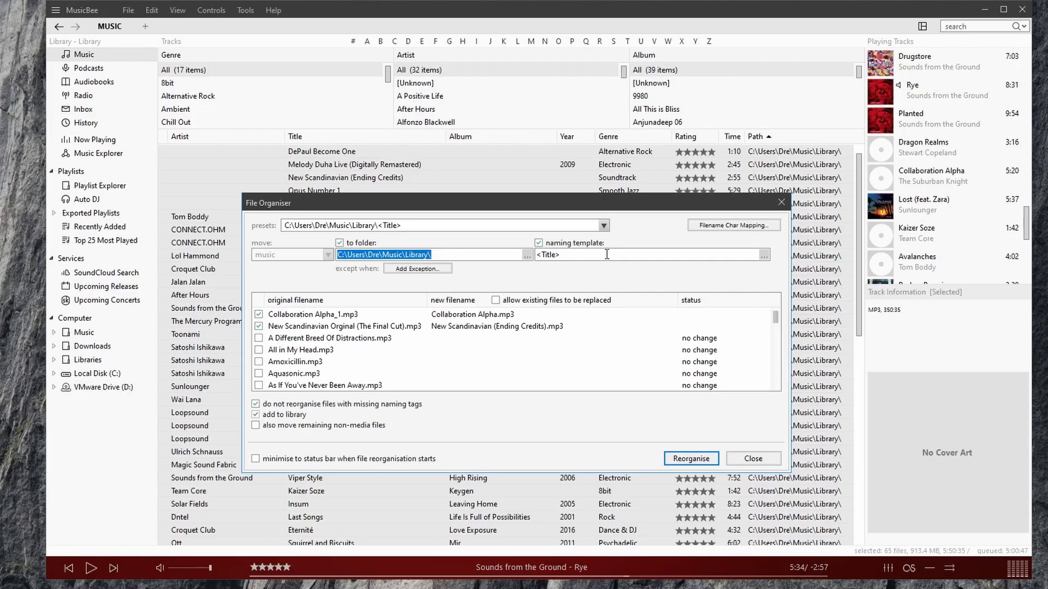
pyautogui.press('Tab')
pyautogui.press('Tab')
pyautogui.rightClick(555, 260)
pyautogui.click(523, 306)
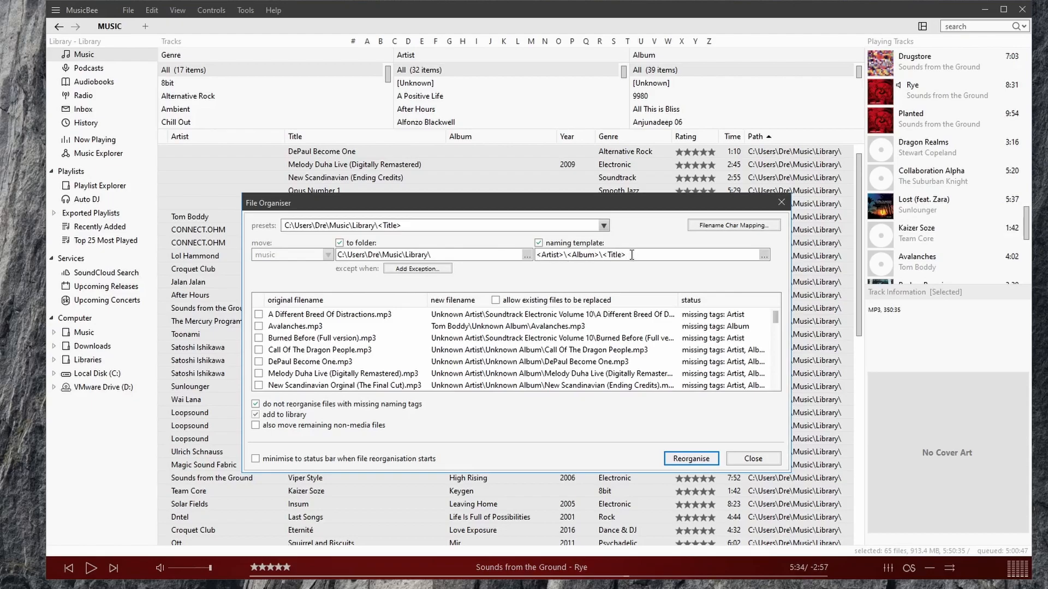
# - Review the file list and reorganise the files, proceeding past the missing-tags confirmation
pyautogui.click(753, 326)
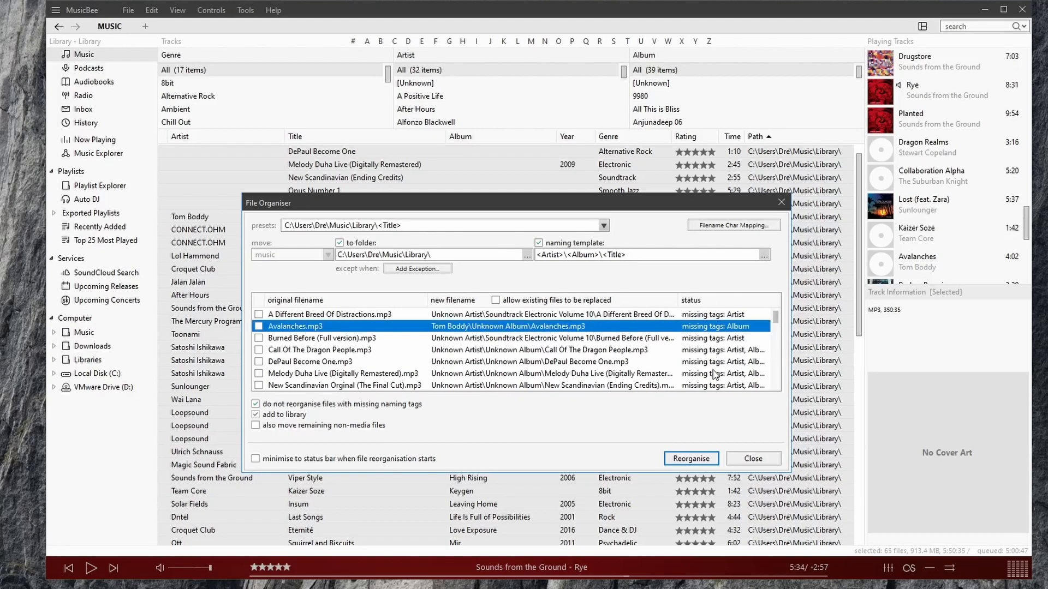
pyautogui.click(260, 315)
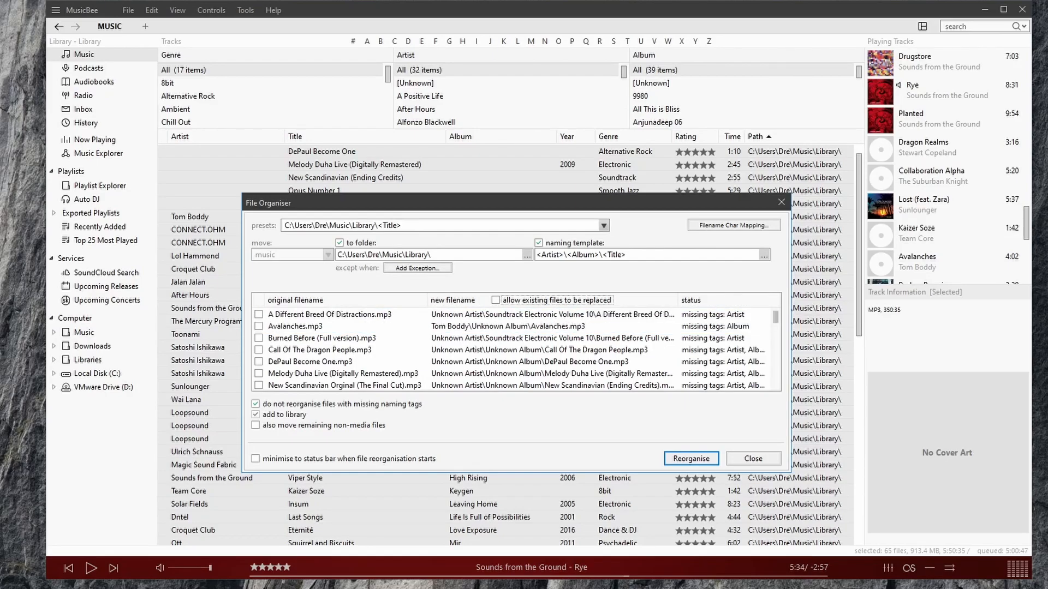
pyautogui.moveTo(777, 322); pyautogui.dragTo(776, 363)
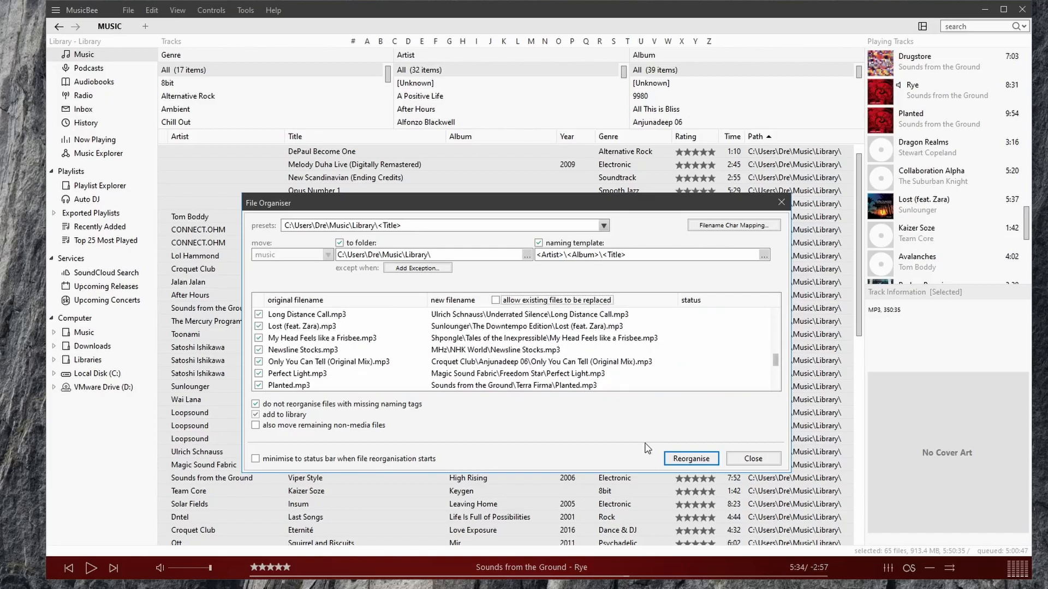
pyautogui.click(699, 461)
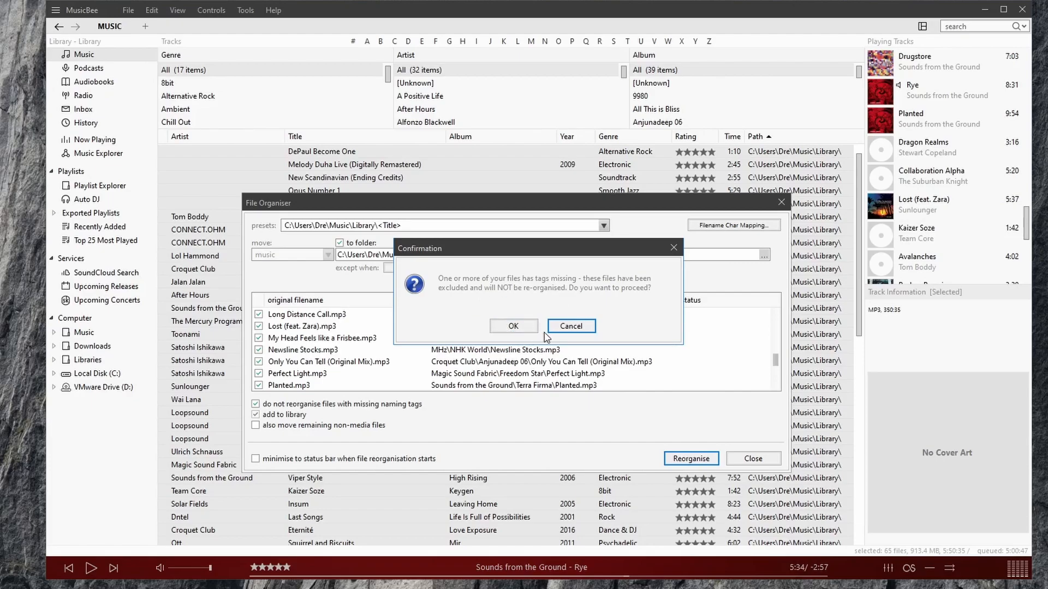
pyautogui.click(518, 326)
pyautogui.click(731, 461)
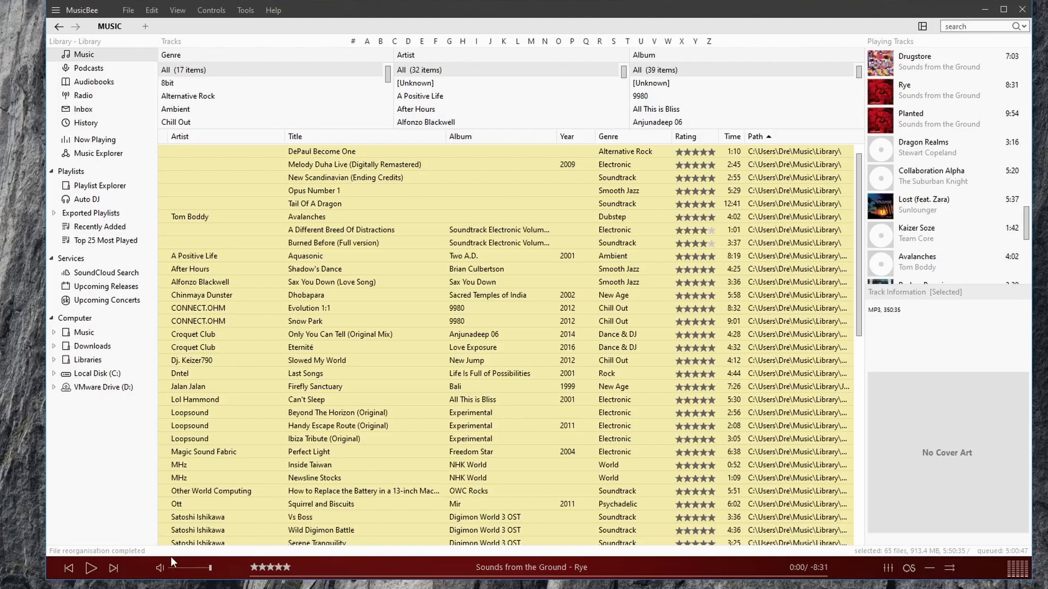
# - Browse the new artist and album folders inside the Library folder in File Explorer
pyautogui.hotkey('alt', 'Tab')
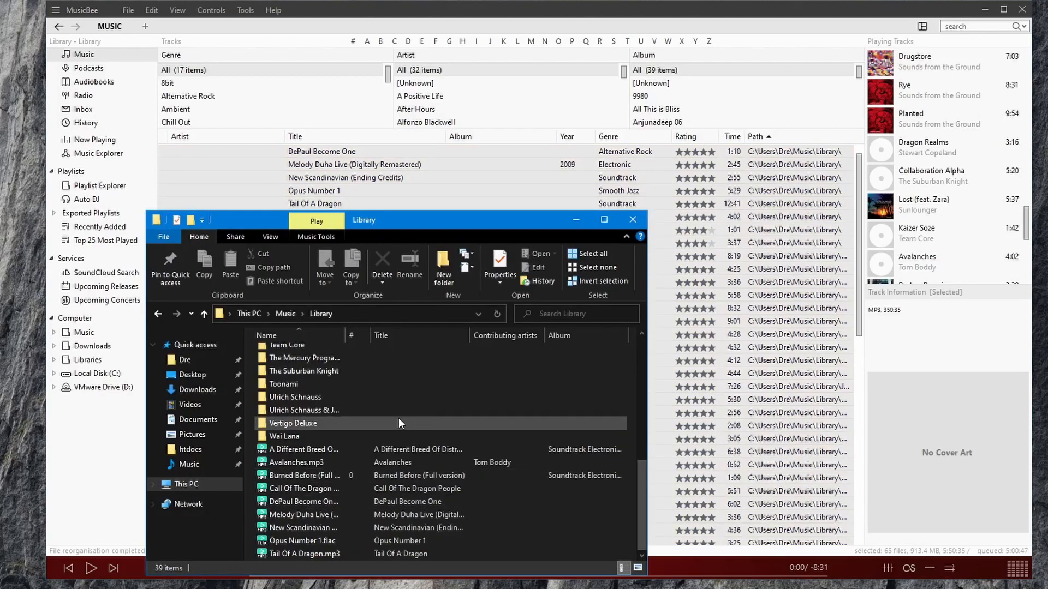
pyautogui.scroll(6, 398, 411)
pyautogui.scroll(2, 407, 414)
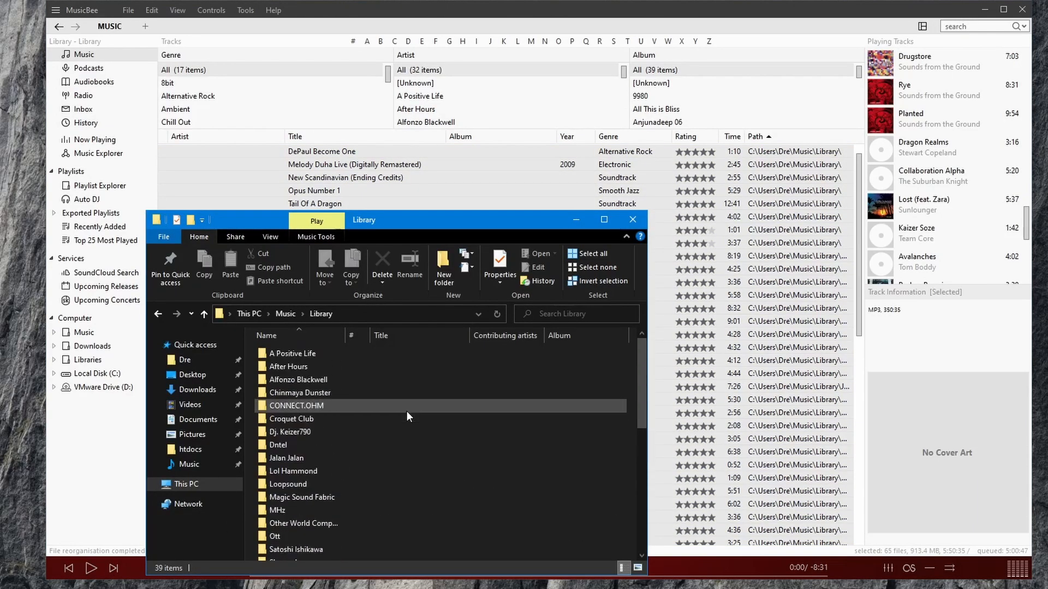
pyautogui.scroll(-8, 631, 355)
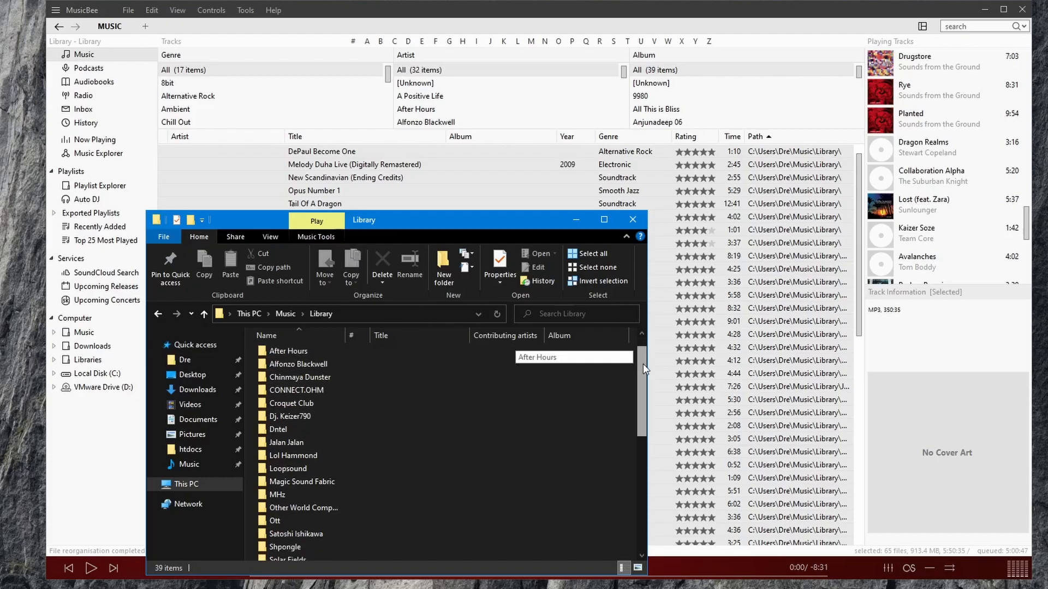
pyautogui.moveTo(654, 458); pyautogui.dragTo(658, 484)
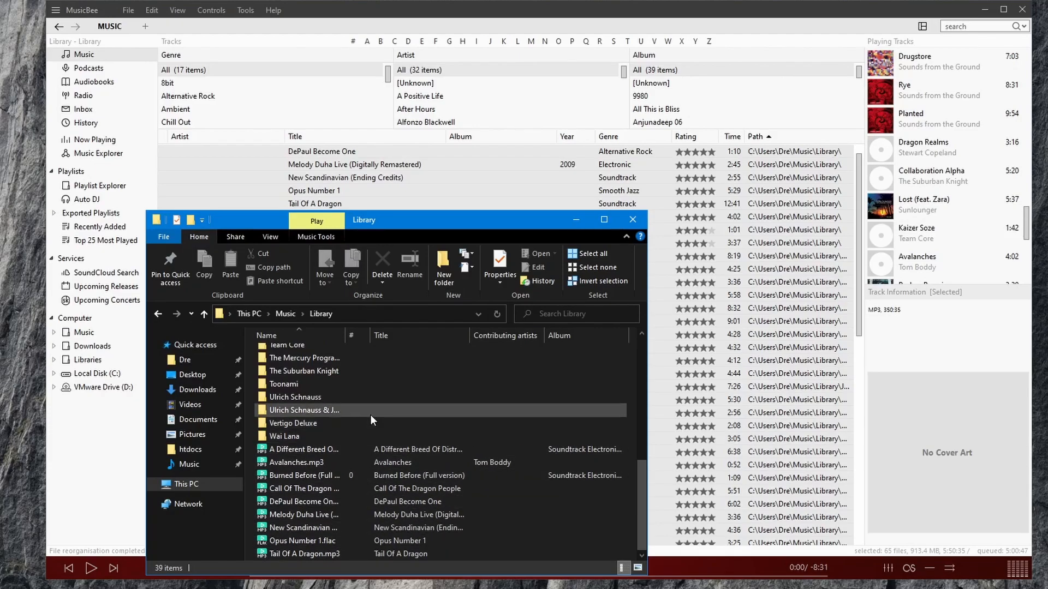
pyautogui.doubleClick(330, 435)
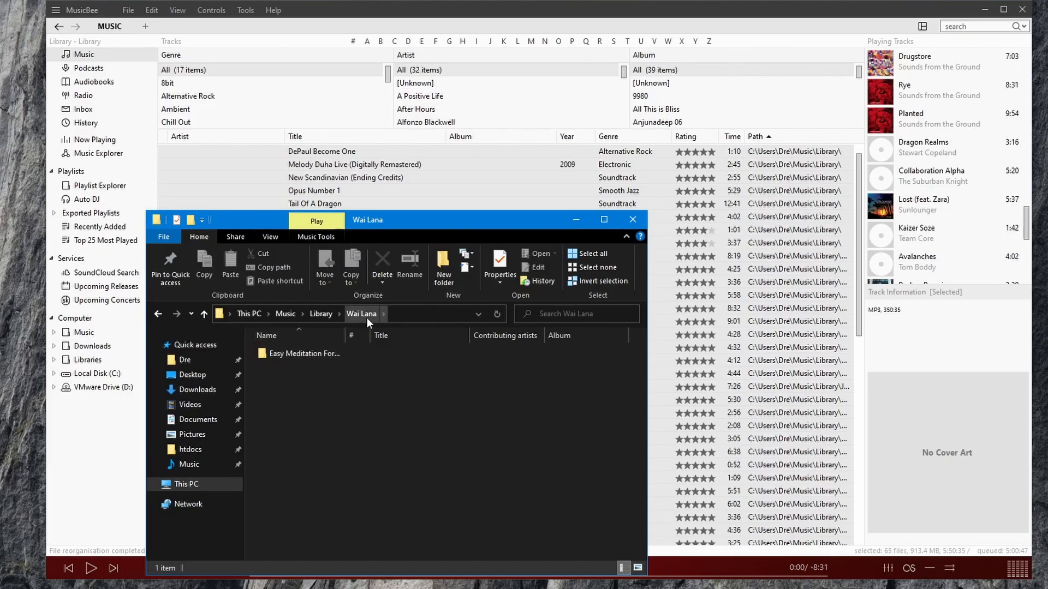
pyautogui.doubleClick(308, 358)
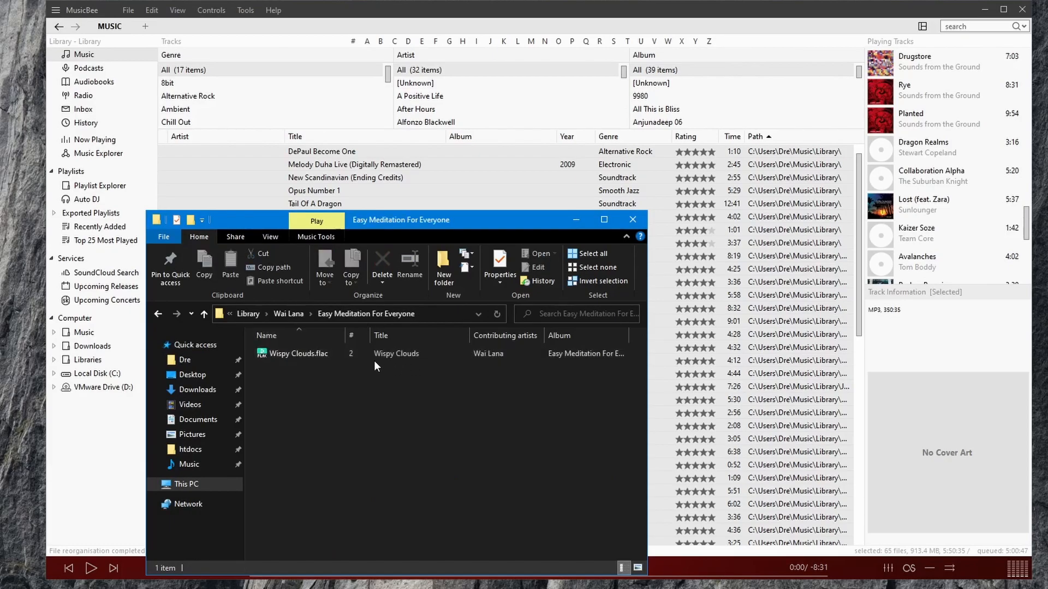
pyautogui.click(258, 312)
pyautogui.scroll(8, 441, 399)
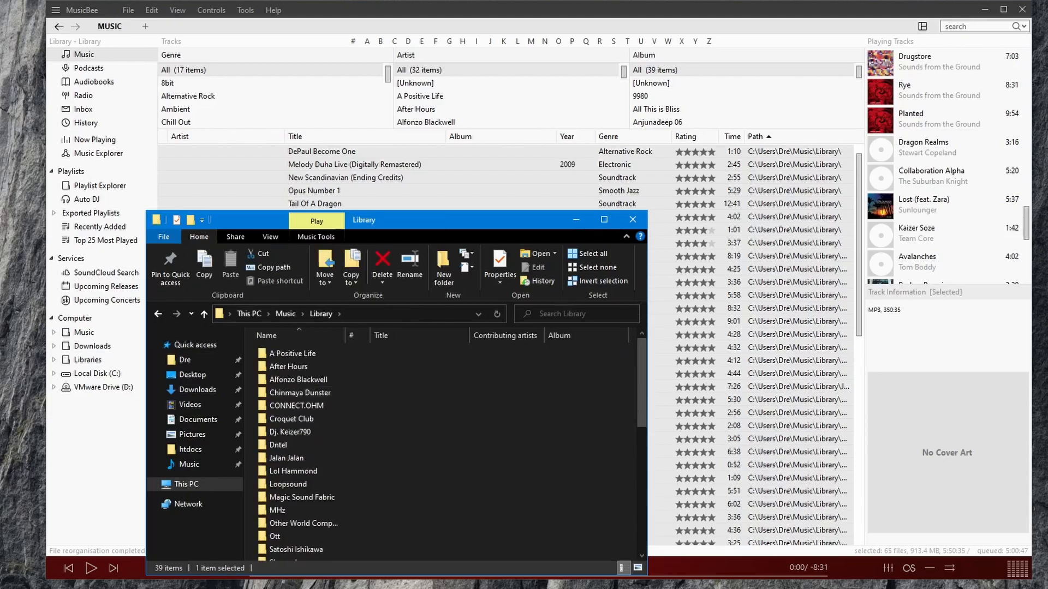